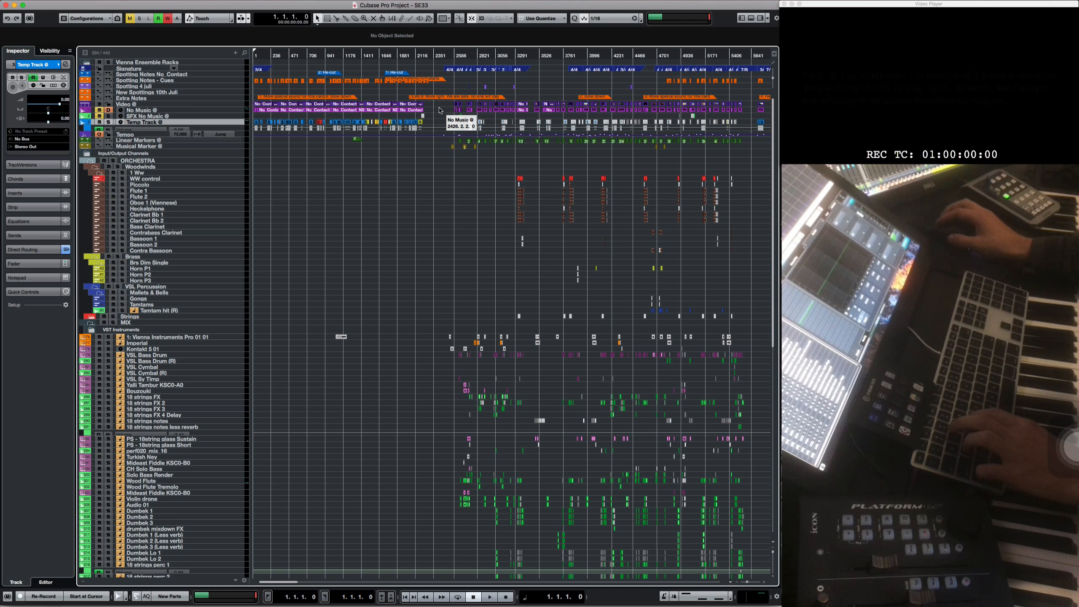
- Look over the full project timeline and track list, from the video and spotting tracks down to the string tracks
scroll(439, 108, left, 1)
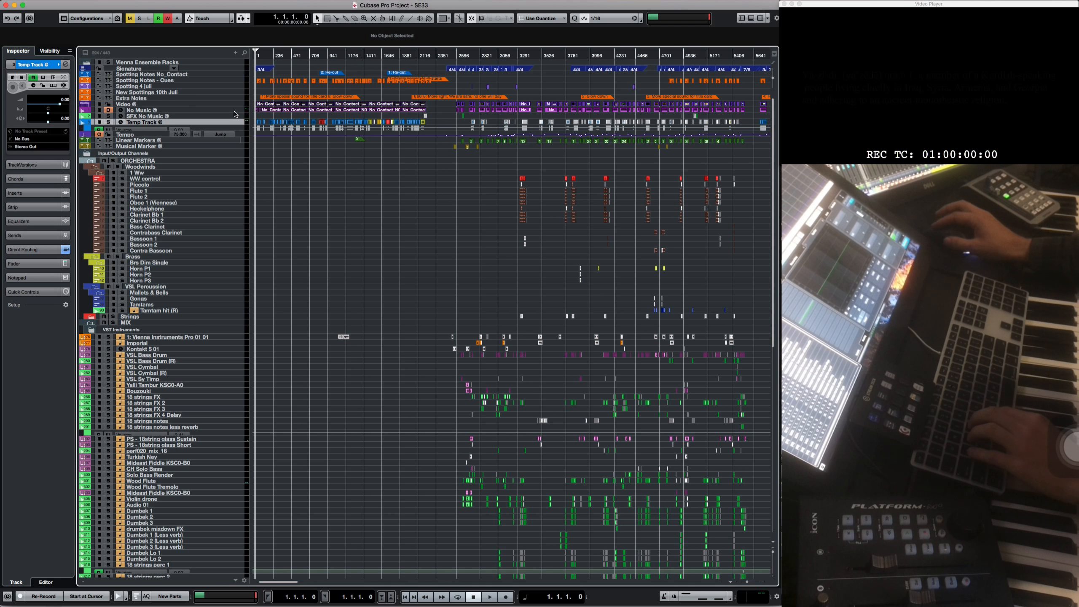
click(551, 111)
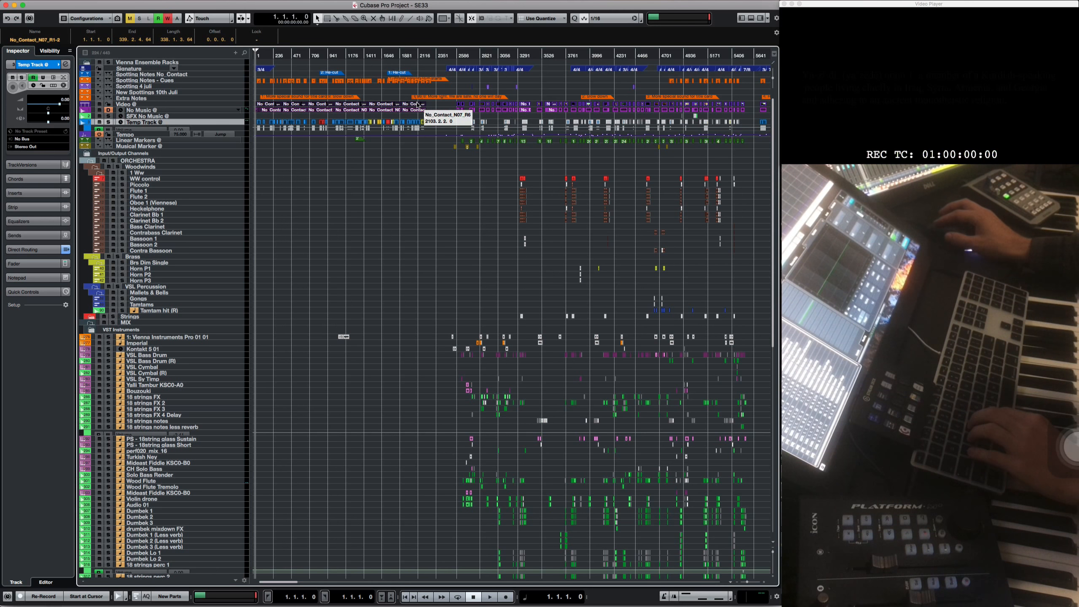
key(shift)
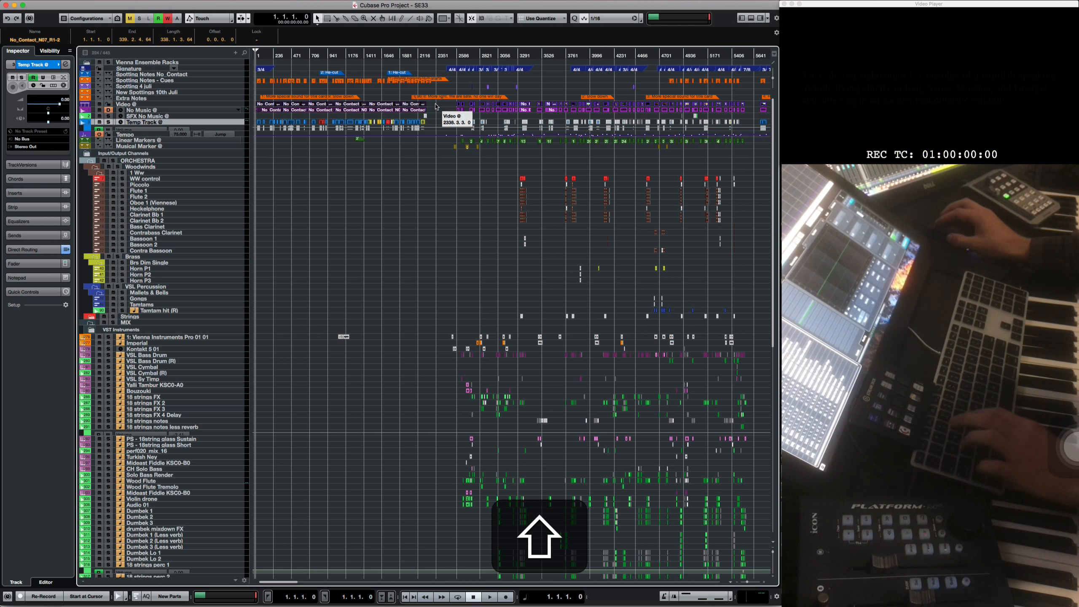
drag(442, 103, 770, 111)
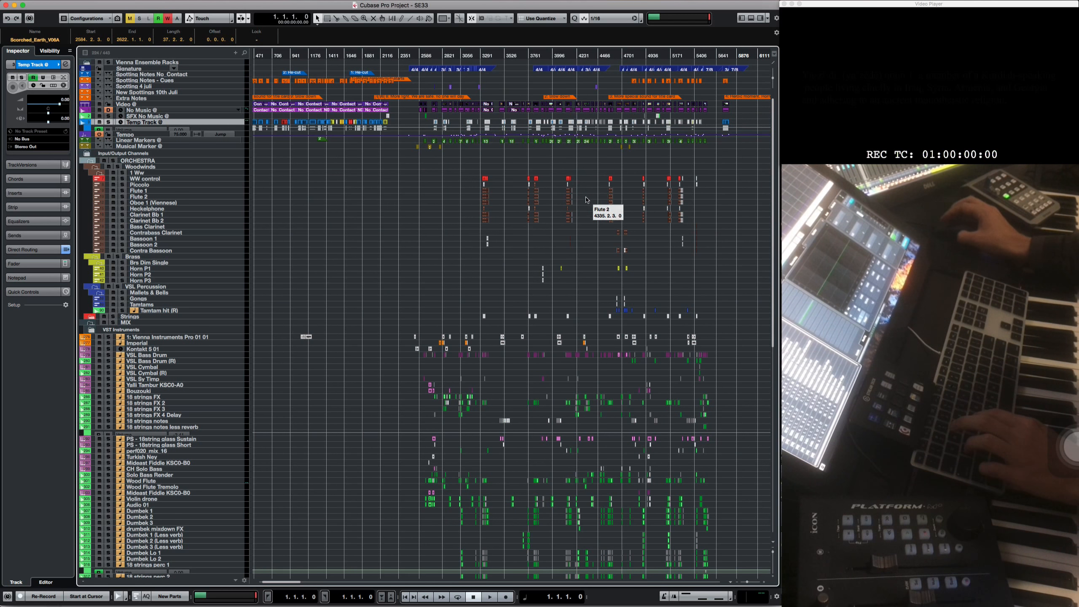
scroll(586, 200, down, 15)
scroll(587, 194, up, 15)
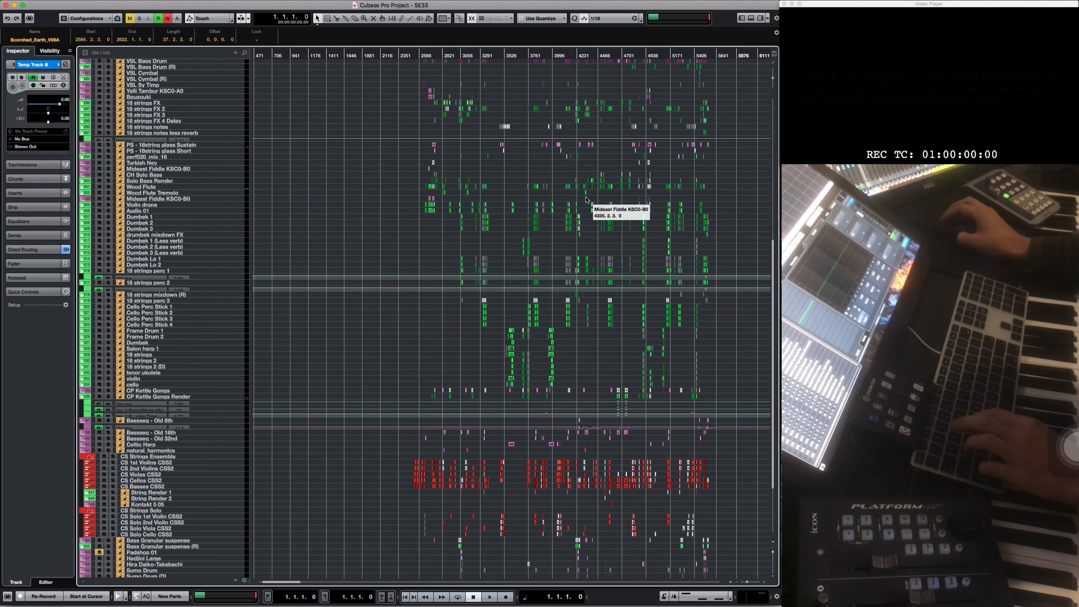
scroll(513, 162, left, 2)
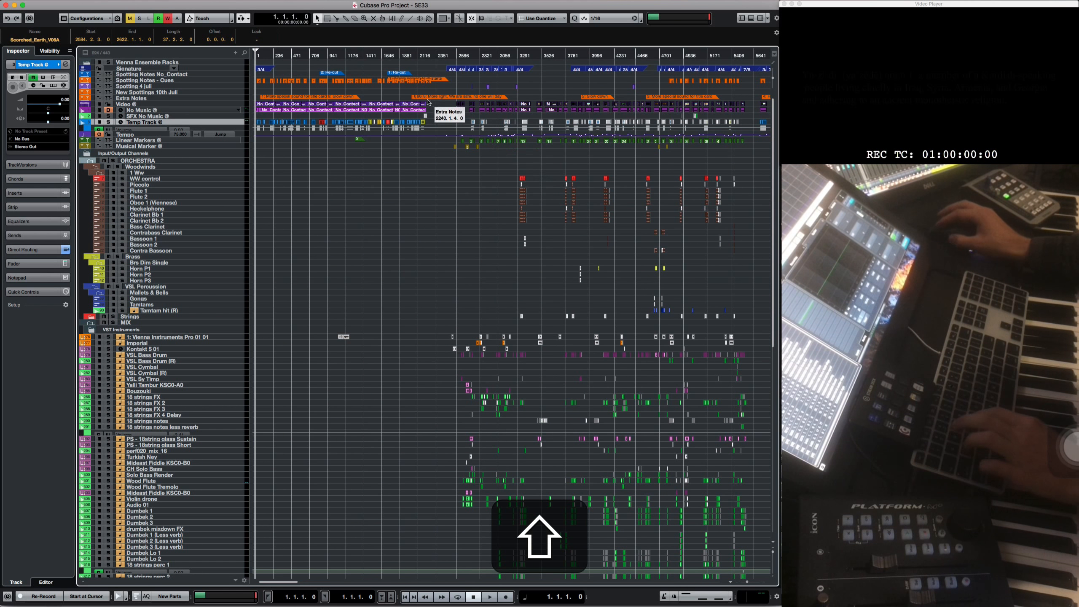
scroll(450, 136, down, 10)
scroll(468, 144, up, 10)
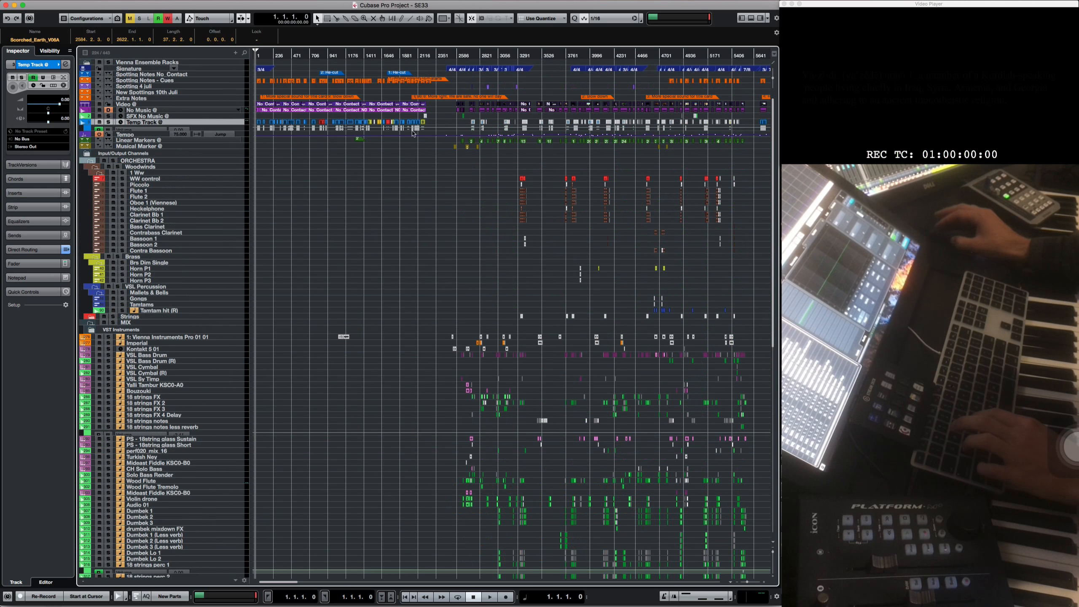
- Select the Temp Track clips under the No_Contact reels, fit them in the timeline and enlarge the track heights
drag(438, 123, 260, 128)
scroll(366, 126, up, 6)
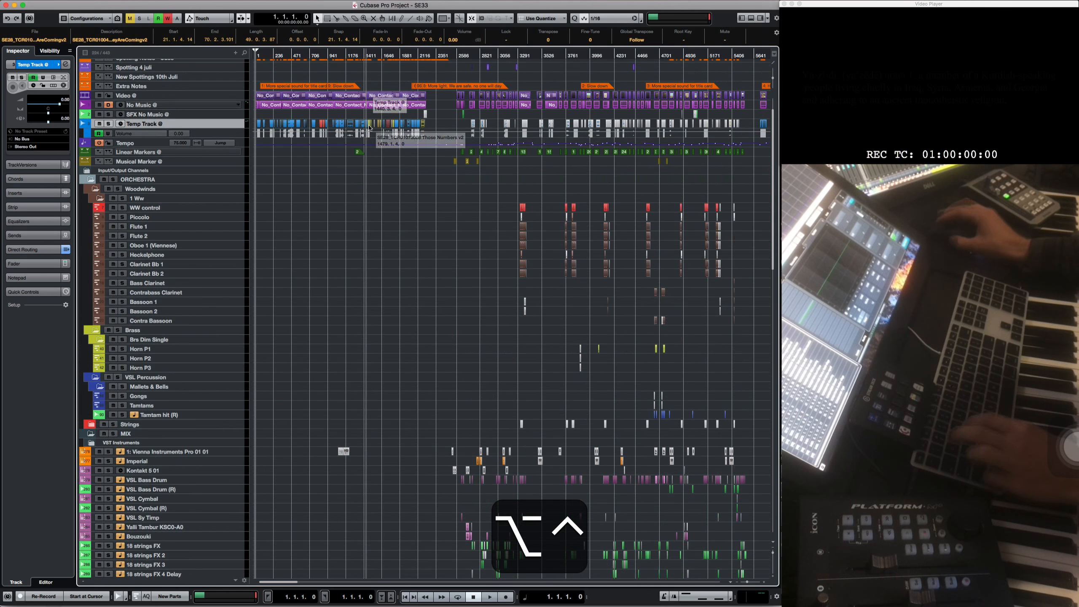
scroll(433, 141, up, 4)
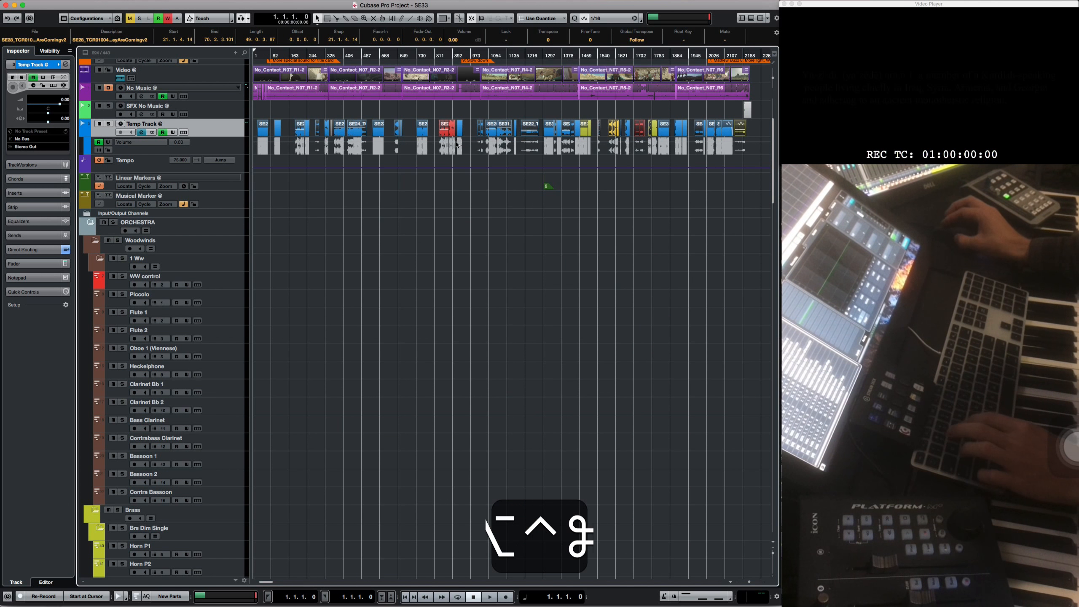
scroll(467, 140, up, 6)
- Inspect the Spotting Notes - Cues markers from cue 21 to cue 46 close up, then return to the previous zoom
click(553, 170)
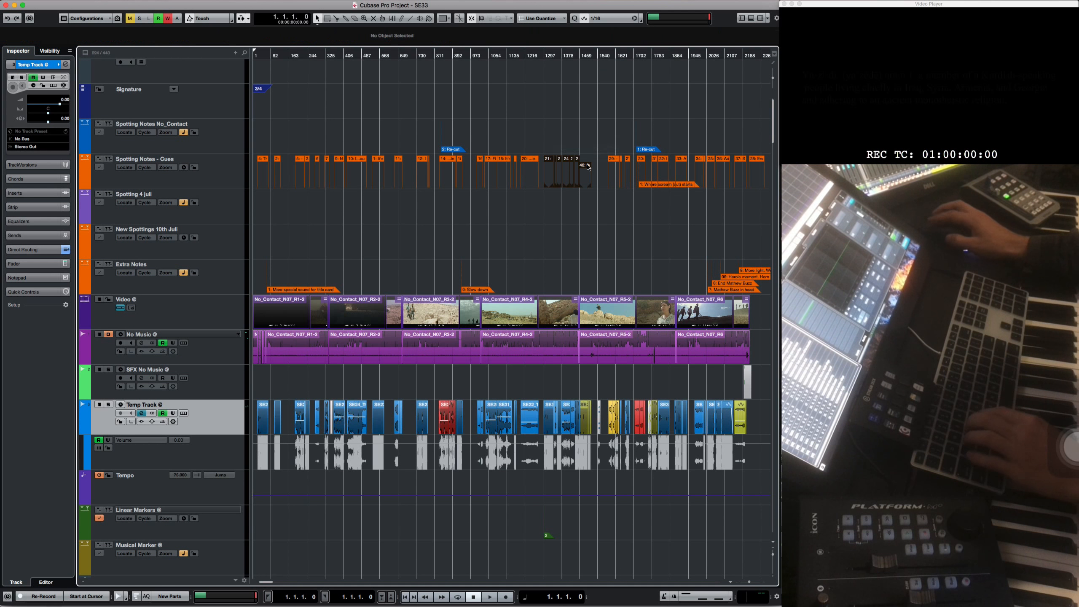
scroll(572, 180, up, 8)
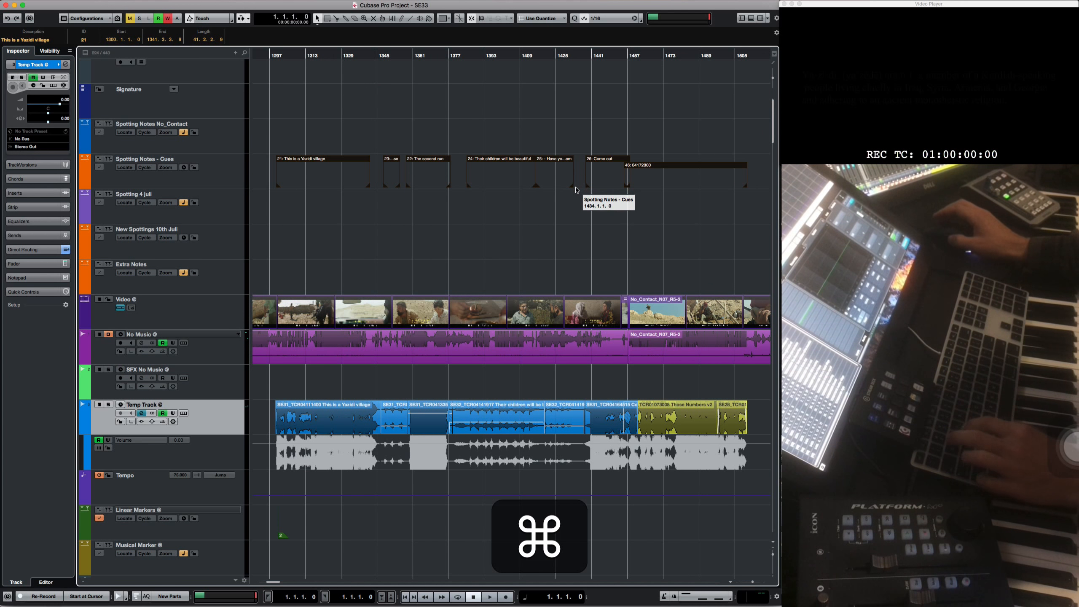
key(ctrl+shift+super+z)
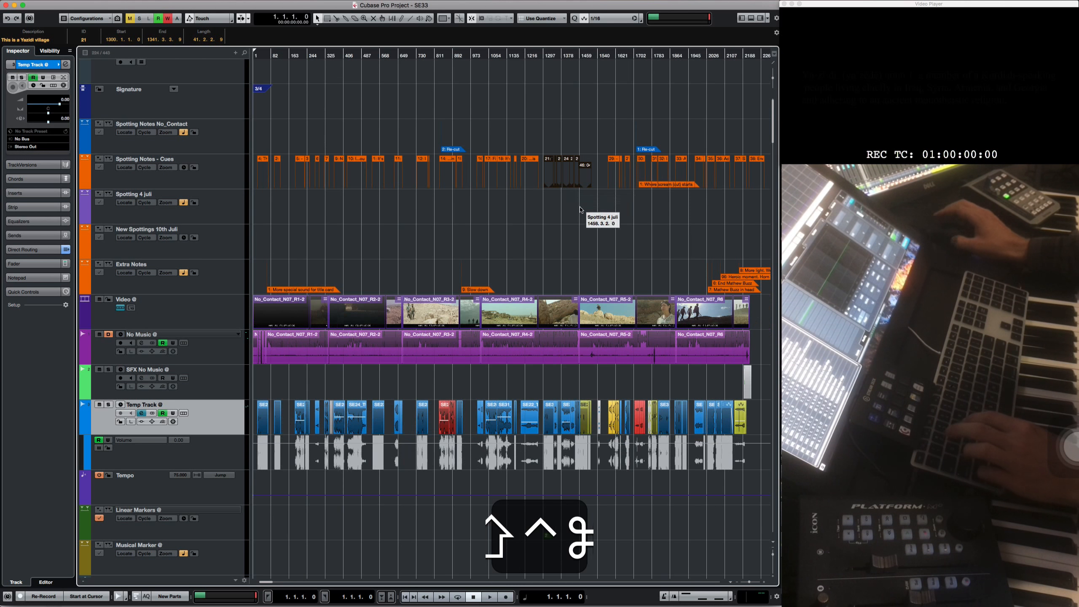
click(487, 234)
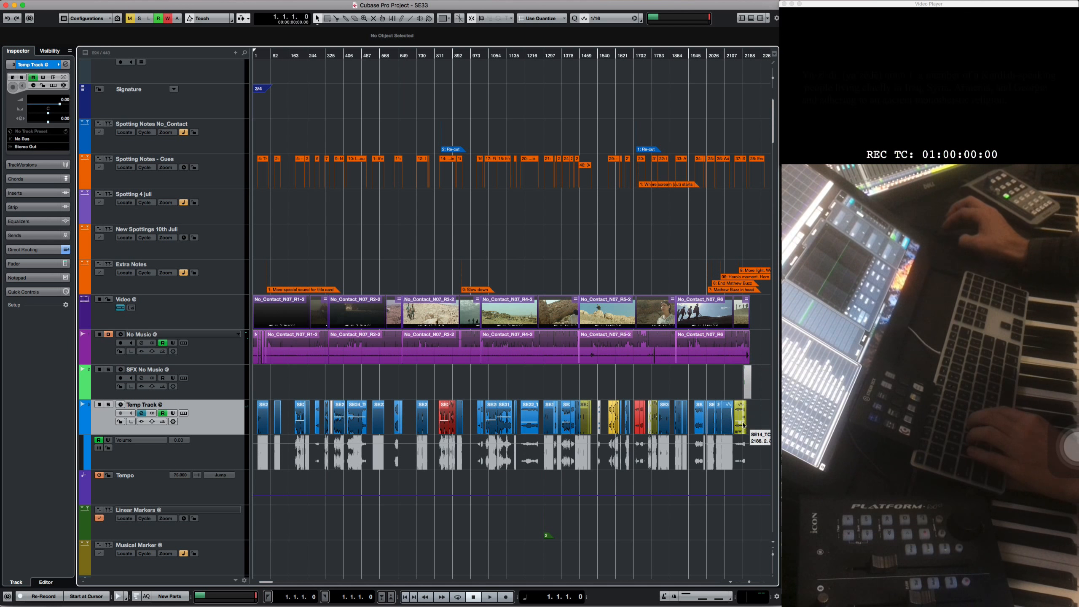
- Select all Temp Track clips under the No_Contact reels, then only the first clip on the track
drag(758, 416, 245, 419)
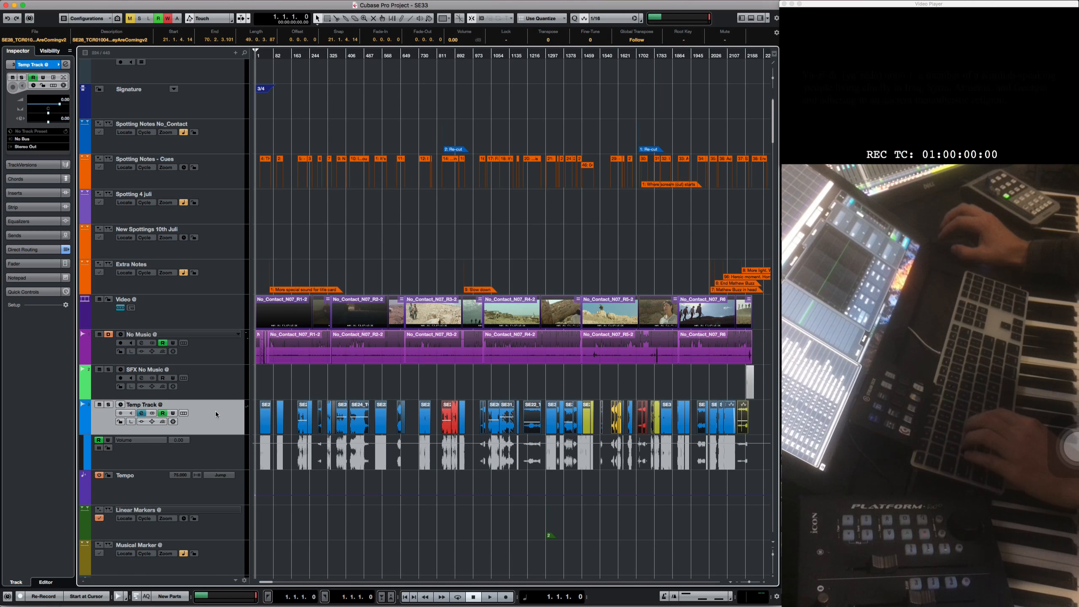
click(309, 384)
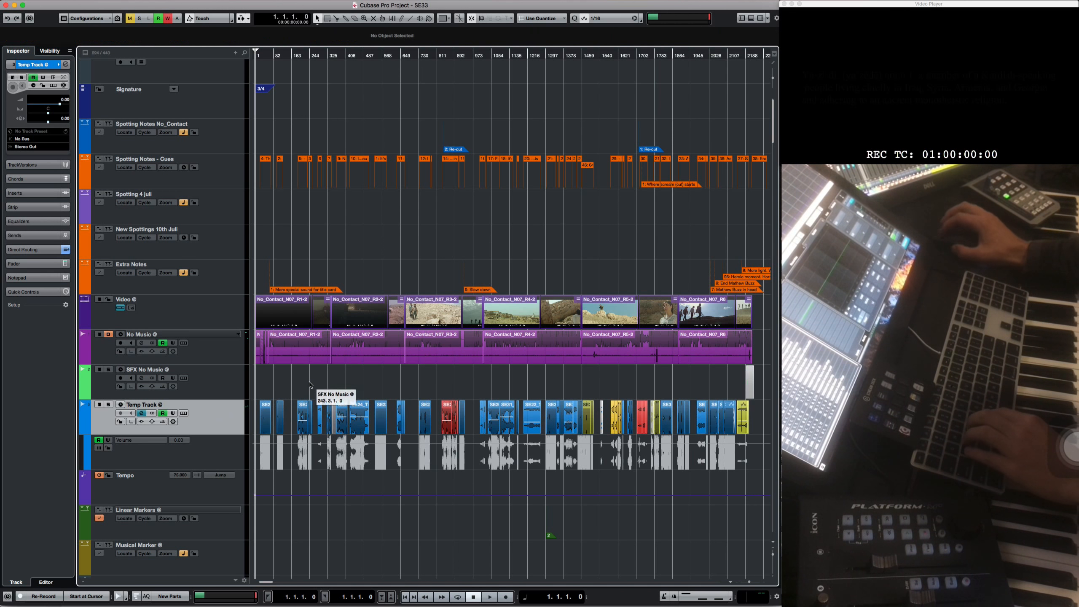
click(263, 421)
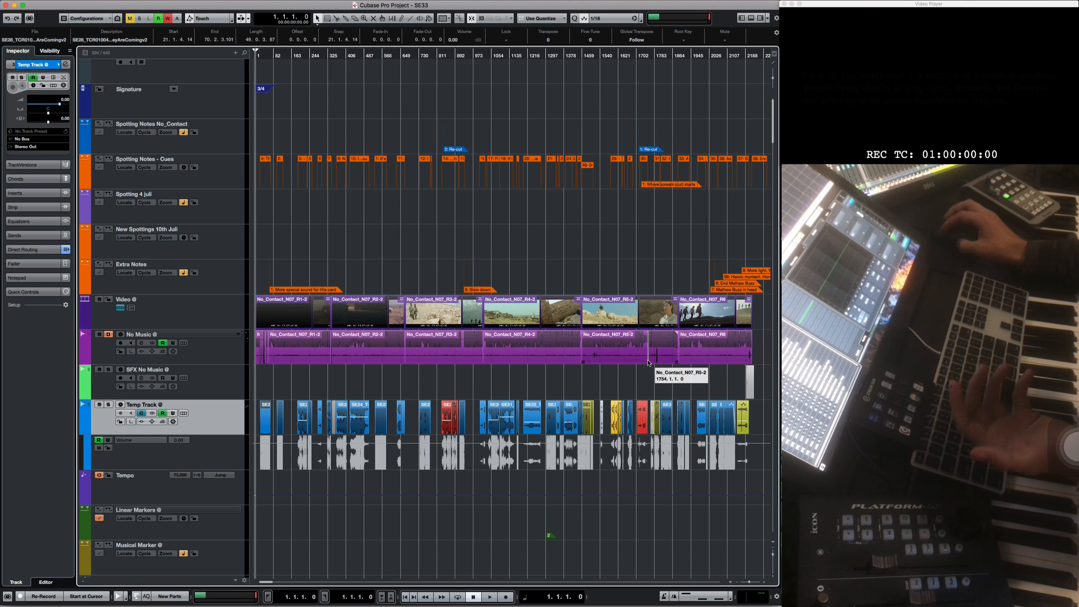
- Zoom the timeline to the yellow "Those guys ain't muslem" clips on the Temp Track and select all of them
click(609, 415)
click(620, 415)
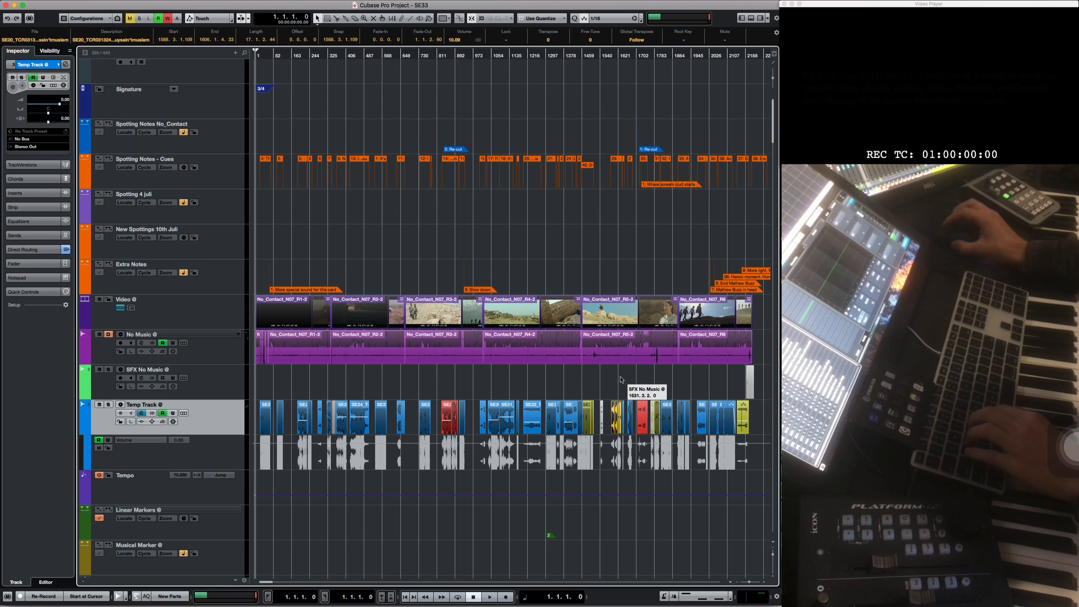
key(super+f)
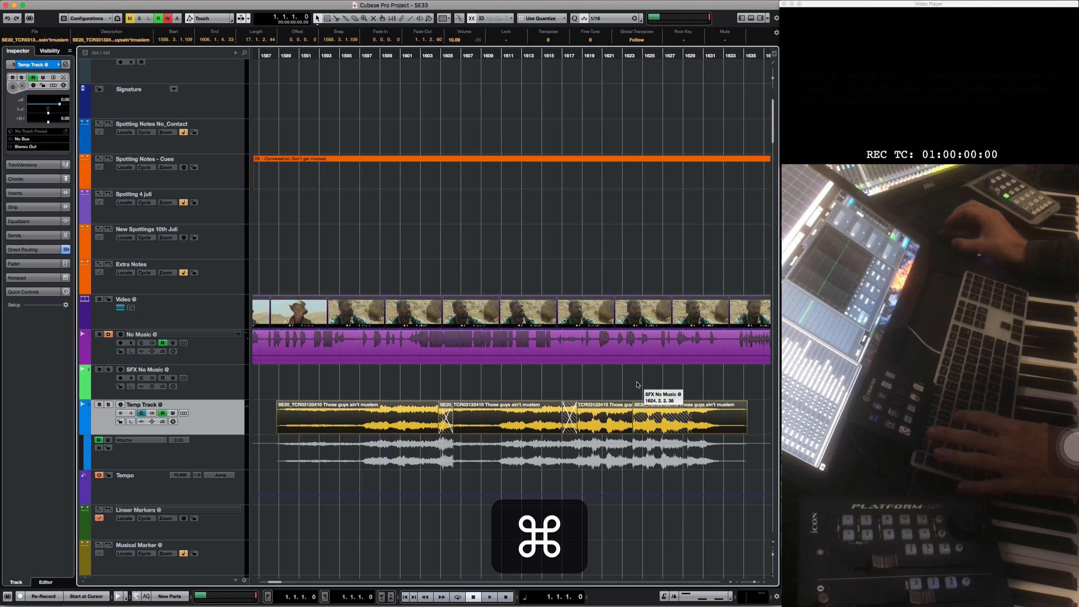
click(292, 386)
click(309, 311)
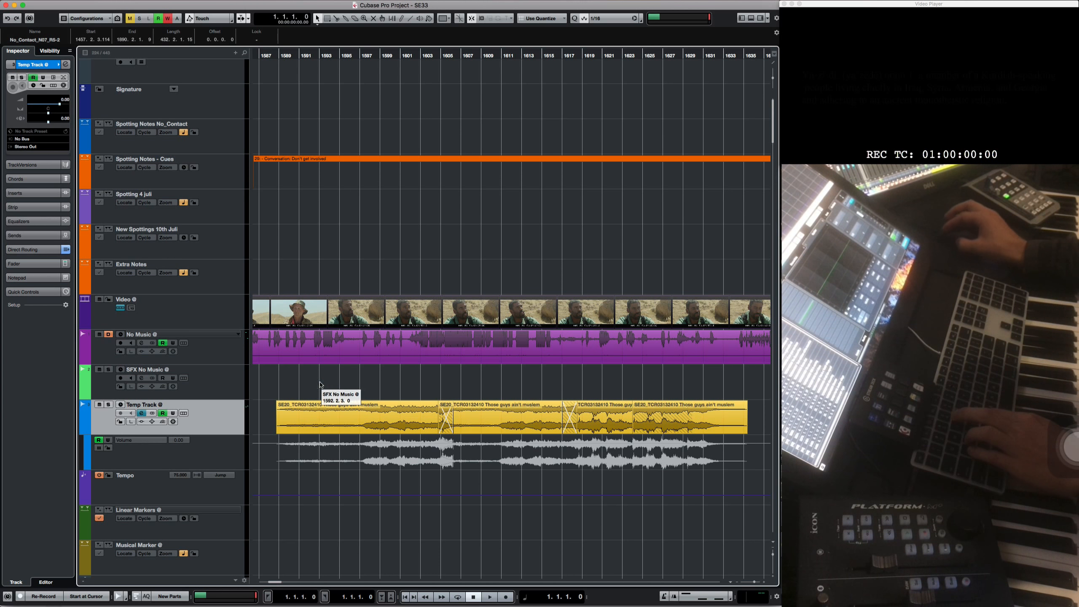
drag(320, 385, 696, 420)
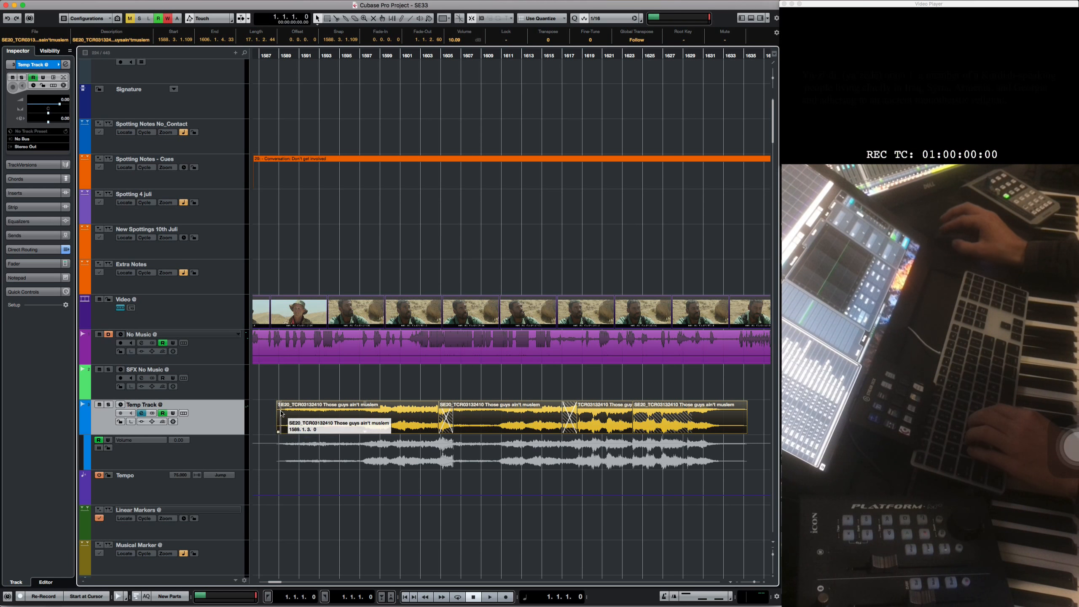
- Play the scene from the start of the yellow temp music clips near bar 1589 and stop around bar 1599
click(268, 55)
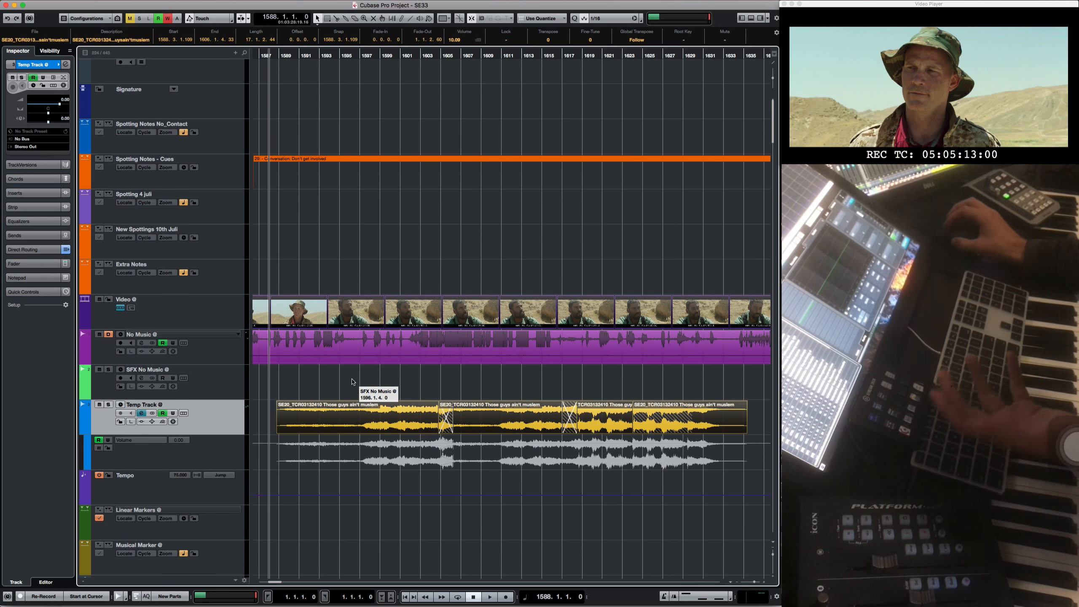
click(392, 393)
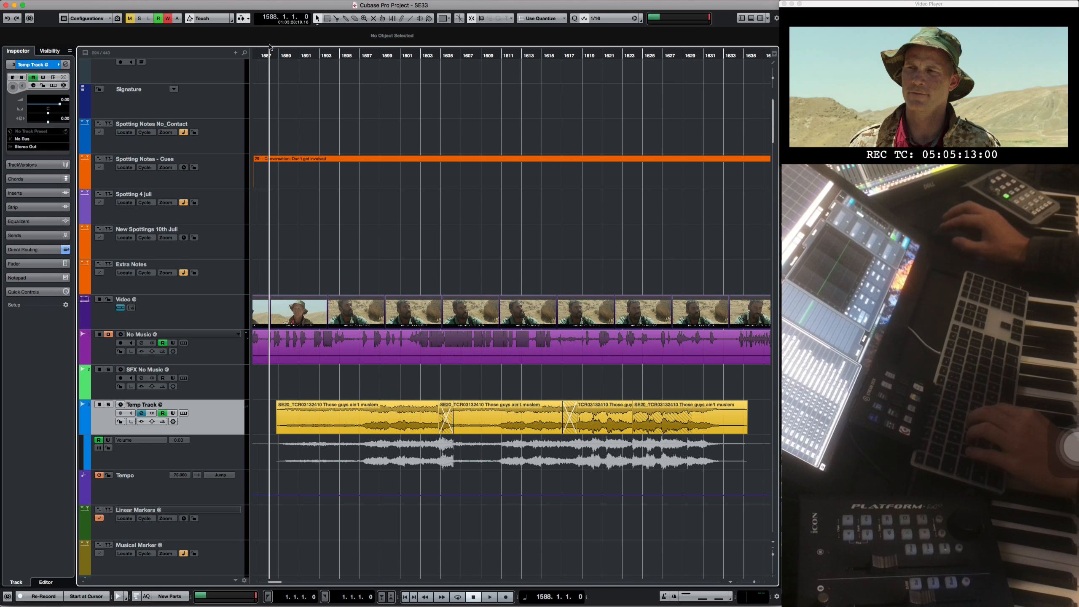
click(280, 54)
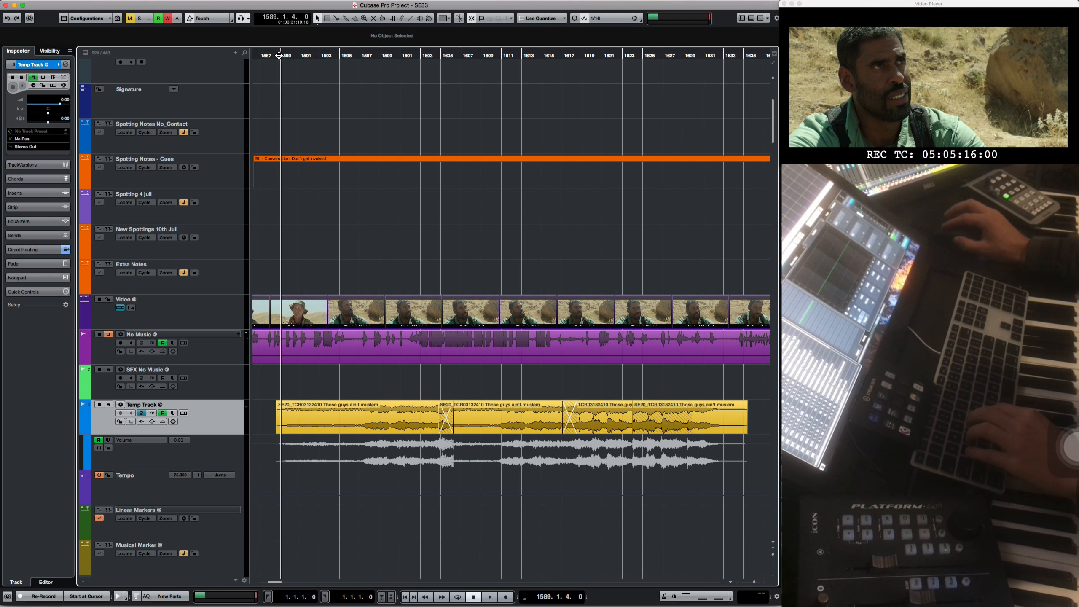
click(278, 55)
key(space)
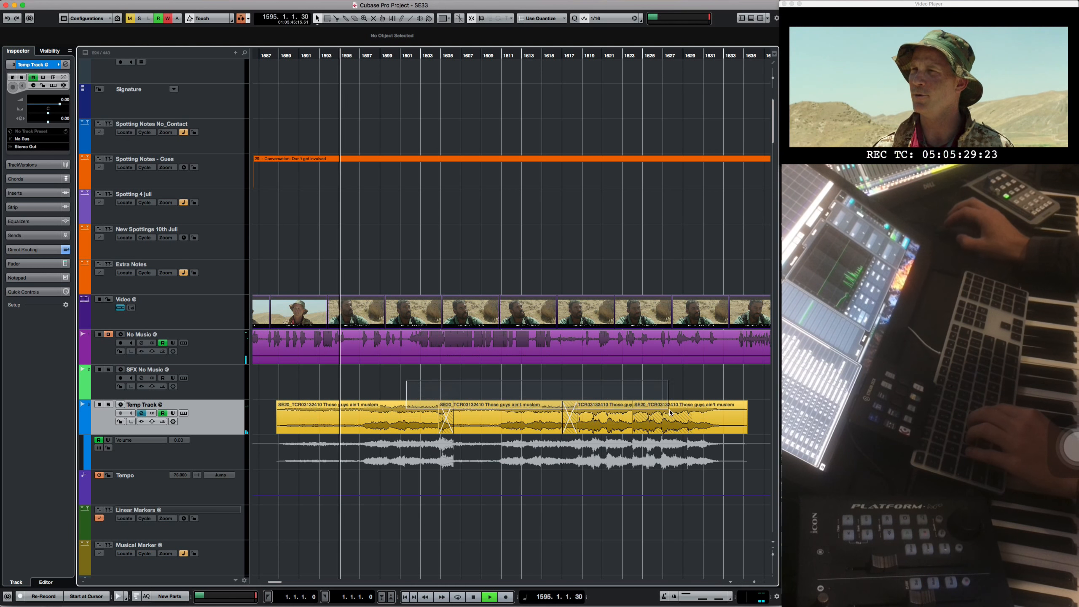
drag(406, 382, 677, 418)
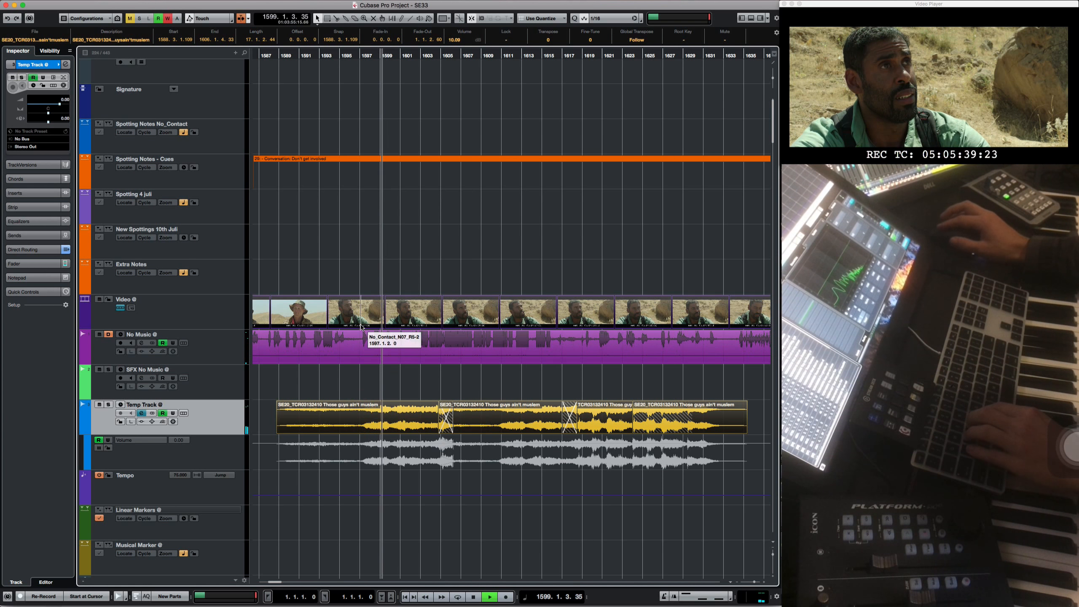
key(space)
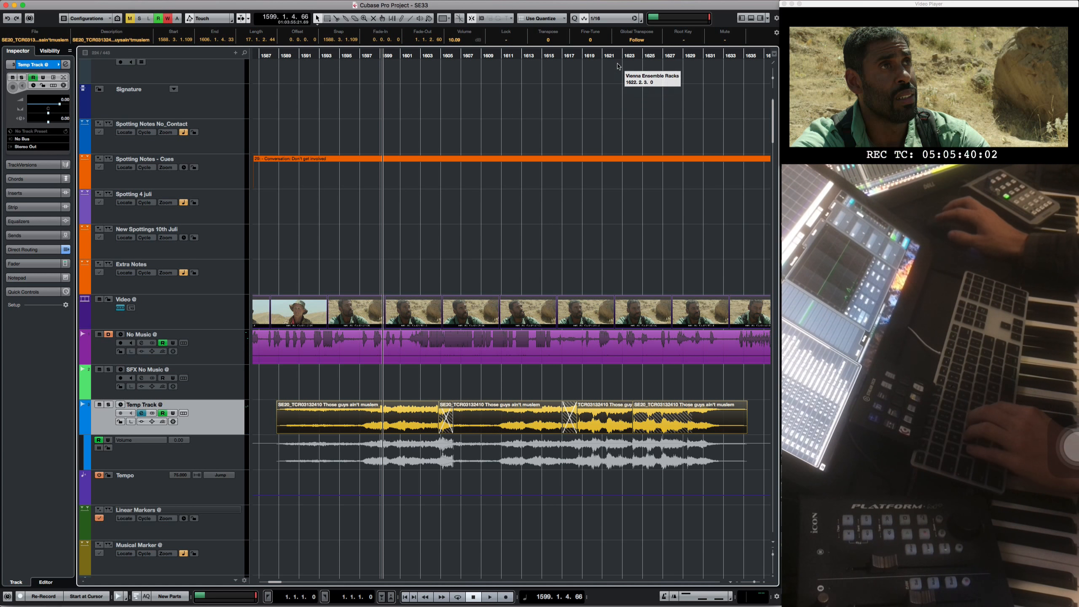
- Play the end of the yellow temp music clips from about bar 1623 to bar 1634
click(630, 56)
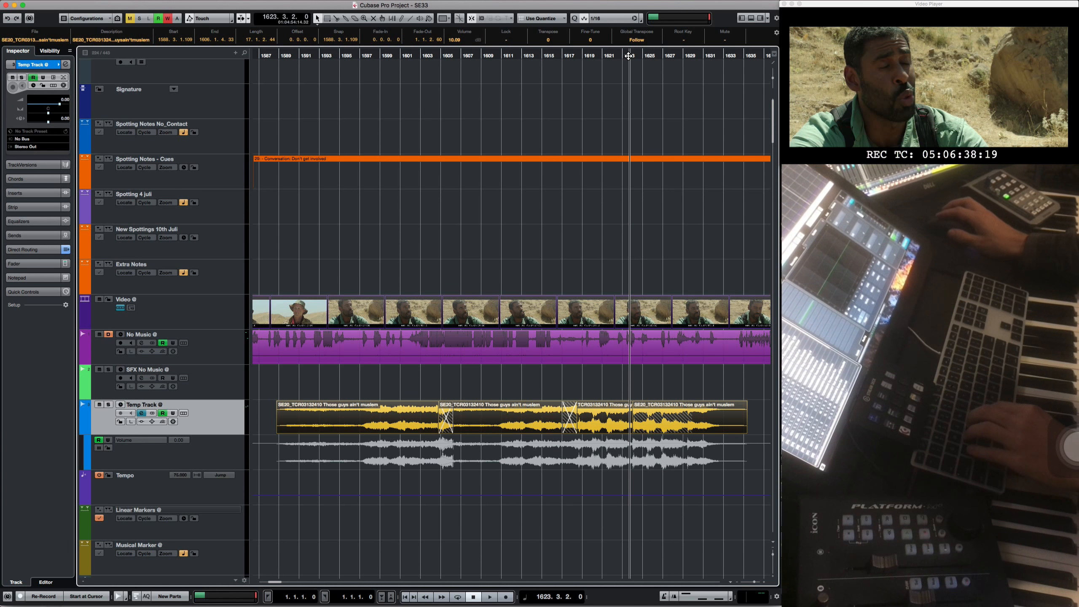
key(space)
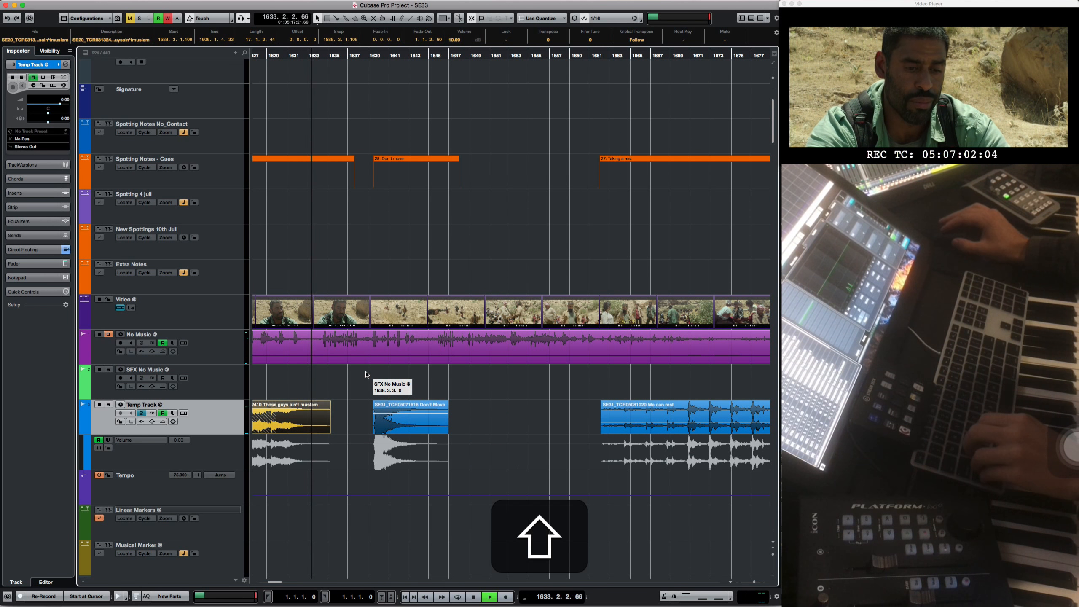
scroll(367, 381, left, 3)
scroll(366, 374, left, 5)
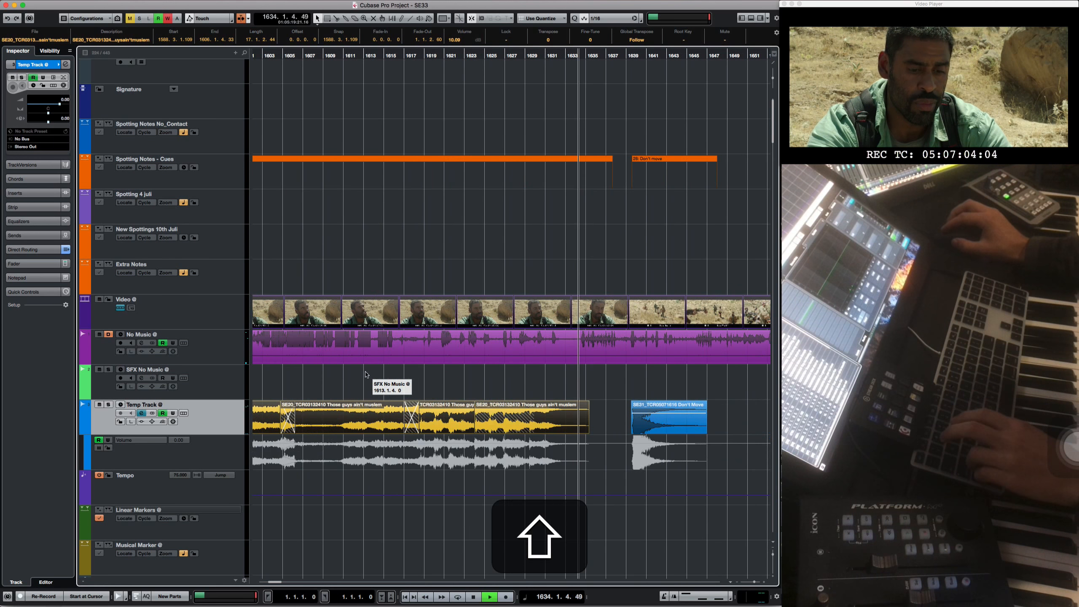
key(space)
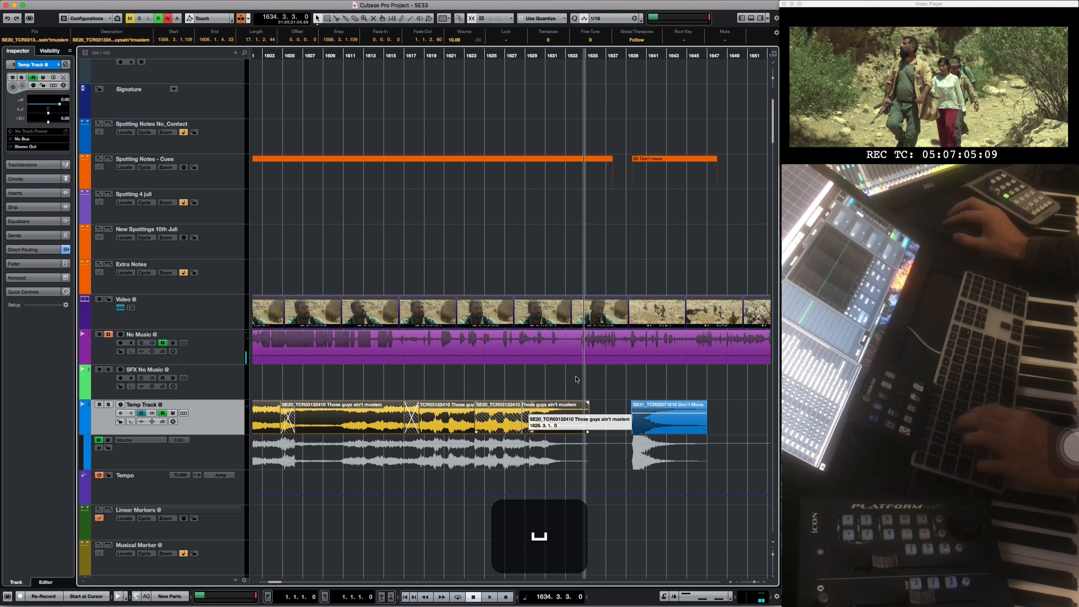
- Clear the clip selection and select the "Conversation: Don't get involved" marker on the Spotting Notes - Cues track
scroll(545, 329, left, 3)
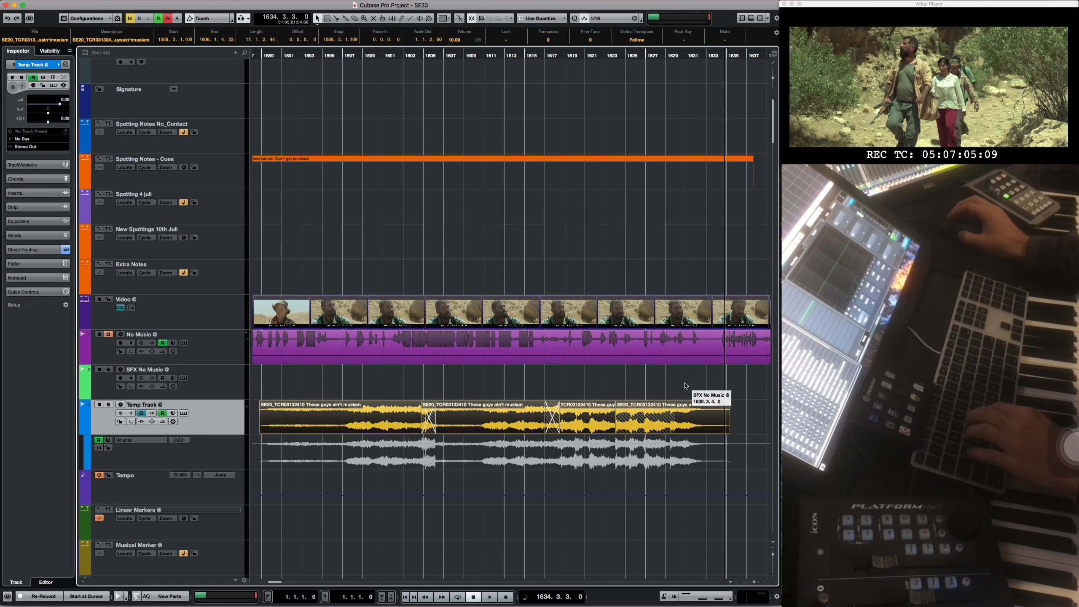
click(671, 393)
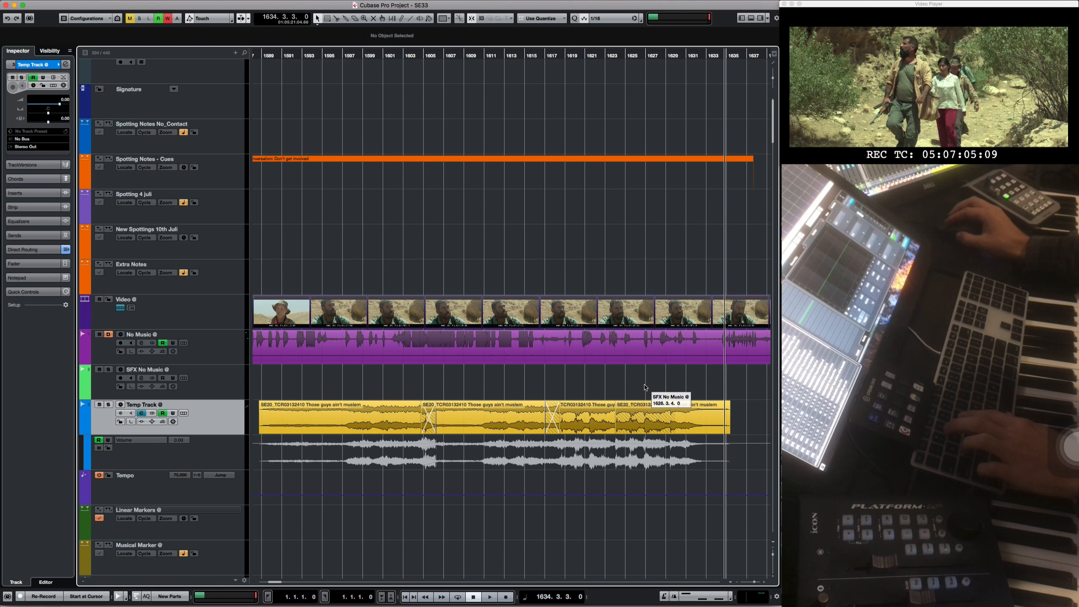
key(r)
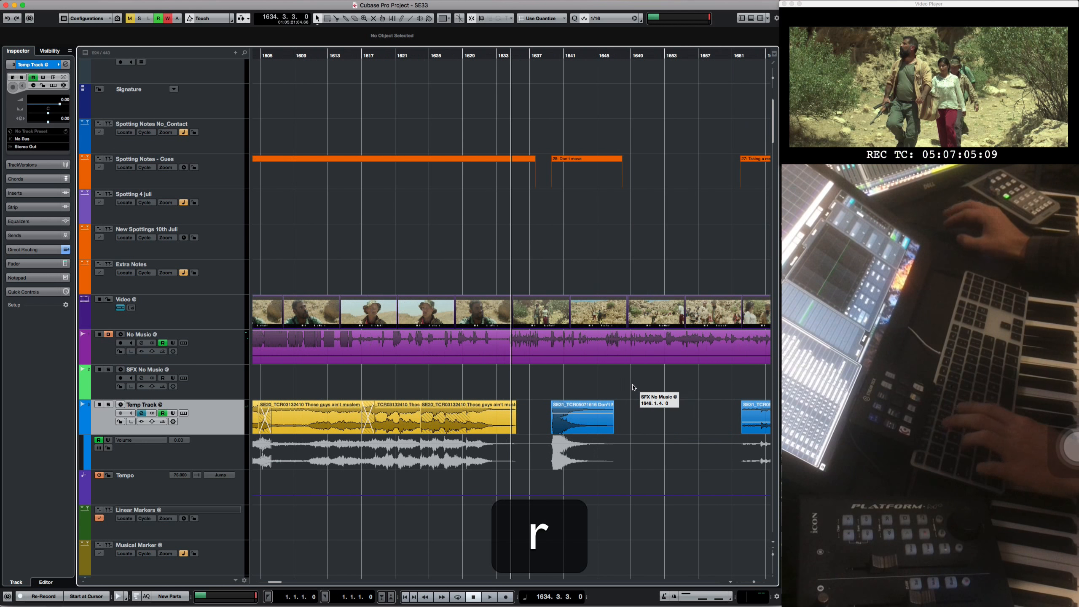
key(shift+r)
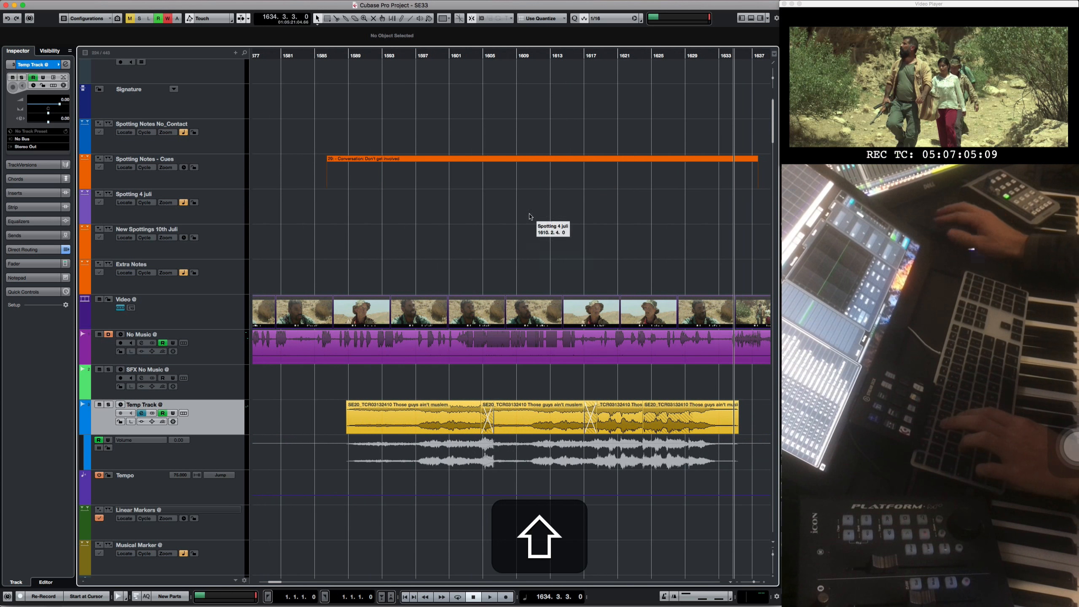
click(516, 159)
scroll(527, 225, right, 2)
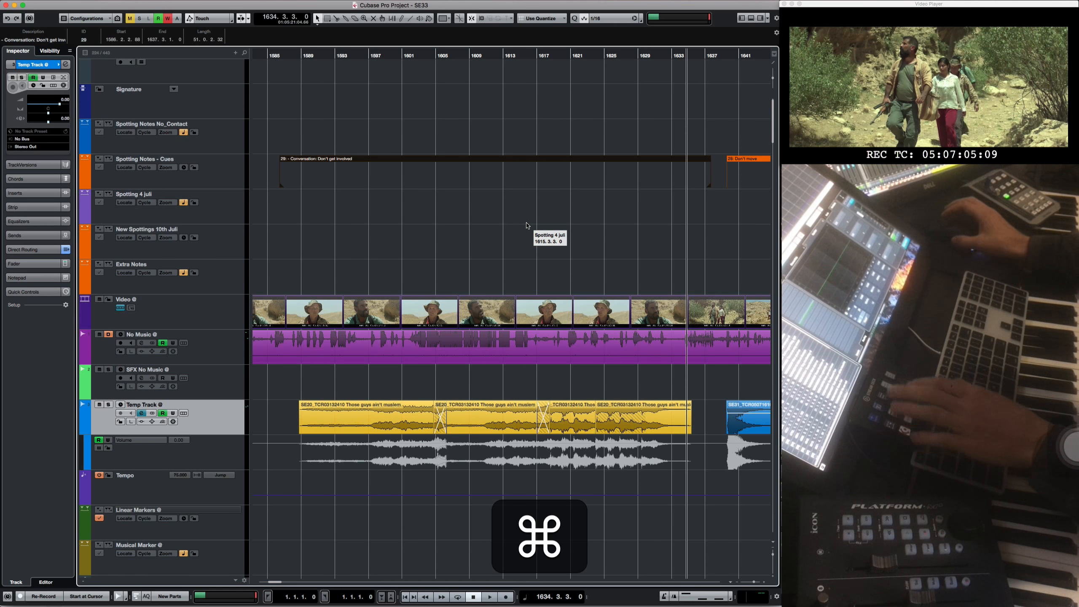
- Set the locators to bars 1584 and 1640 around the "Don't get involved" scene and copy that range across all tracks
key(KP_Subtract)
key(shift+super+p)
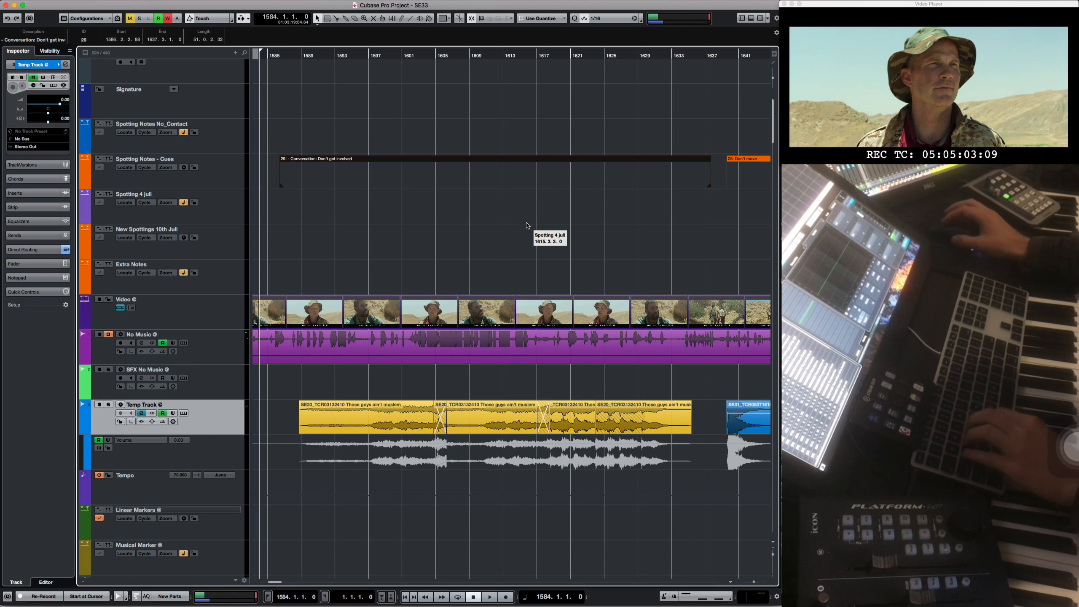
scroll(521, 258, left, 2)
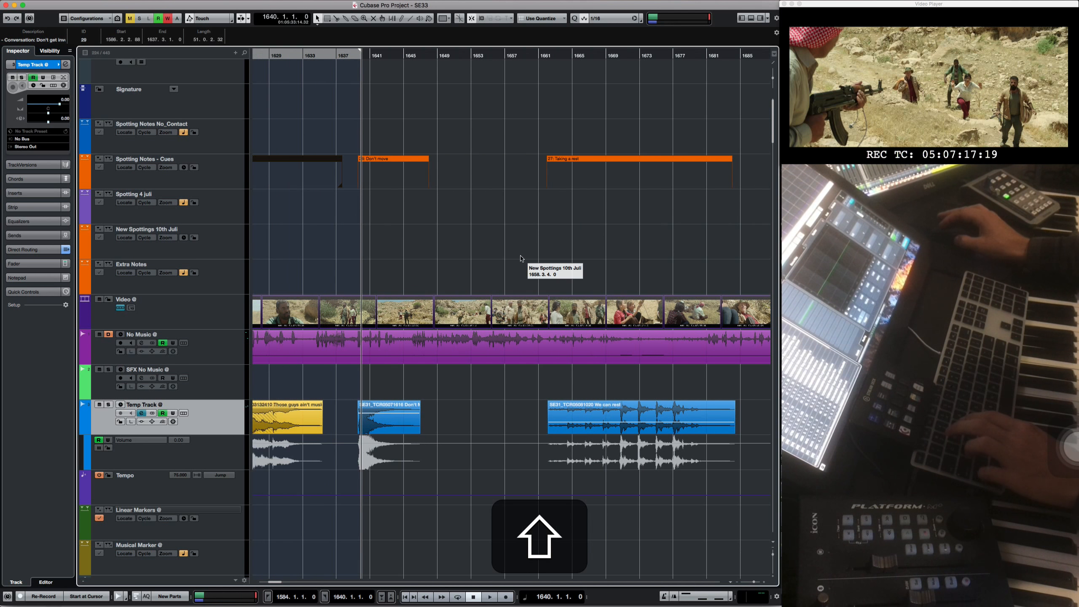
scroll(522, 258, left, 14)
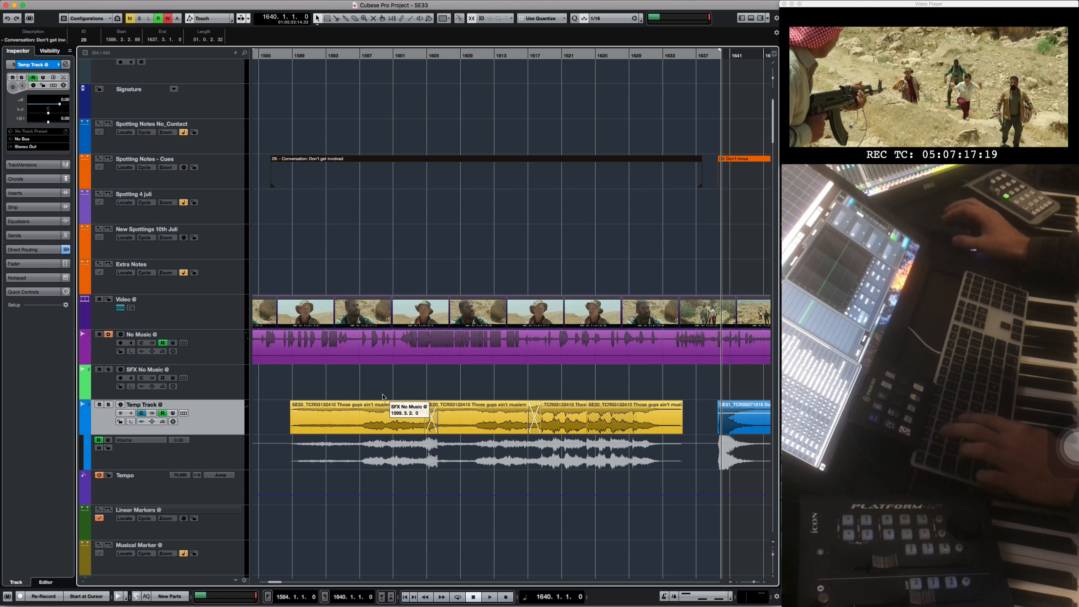
- Paste the copied scene range at bar 5829, beyond the last material at the project's end, and clear the selection
key(alt+Return)
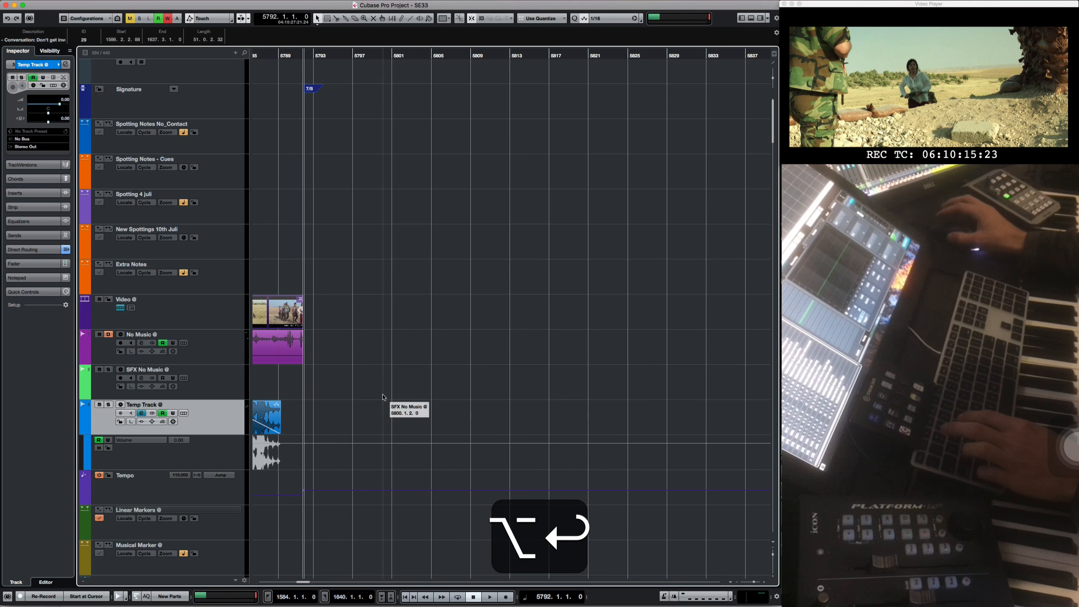
key(shift+f)
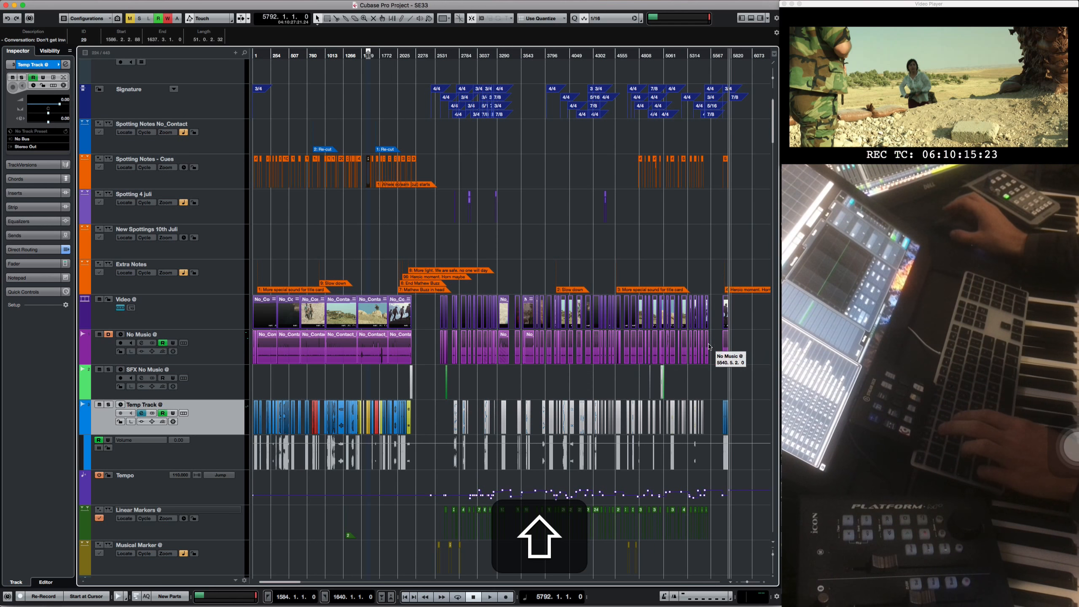
scroll(733, 358, up, 10)
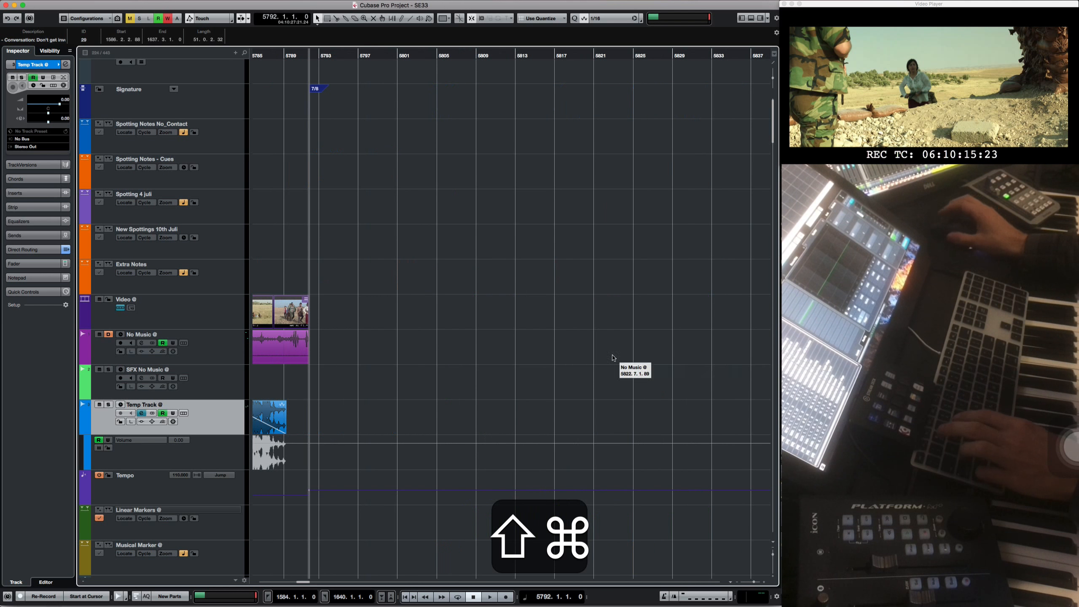
click(675, 56)
key(period)
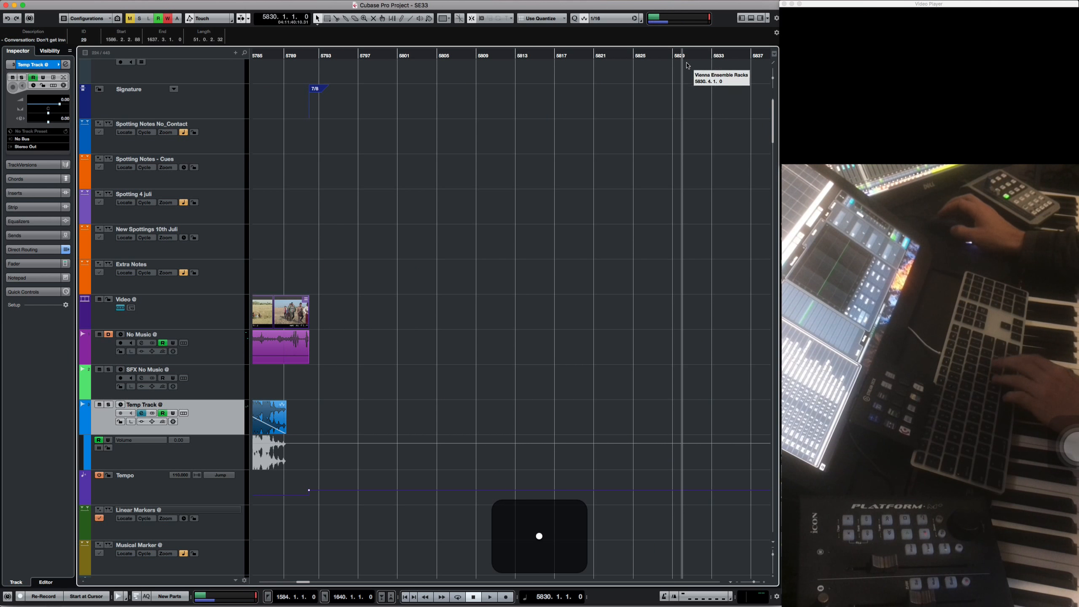
key(comma)
key(comma)
key(period)
key(shift+super+v)
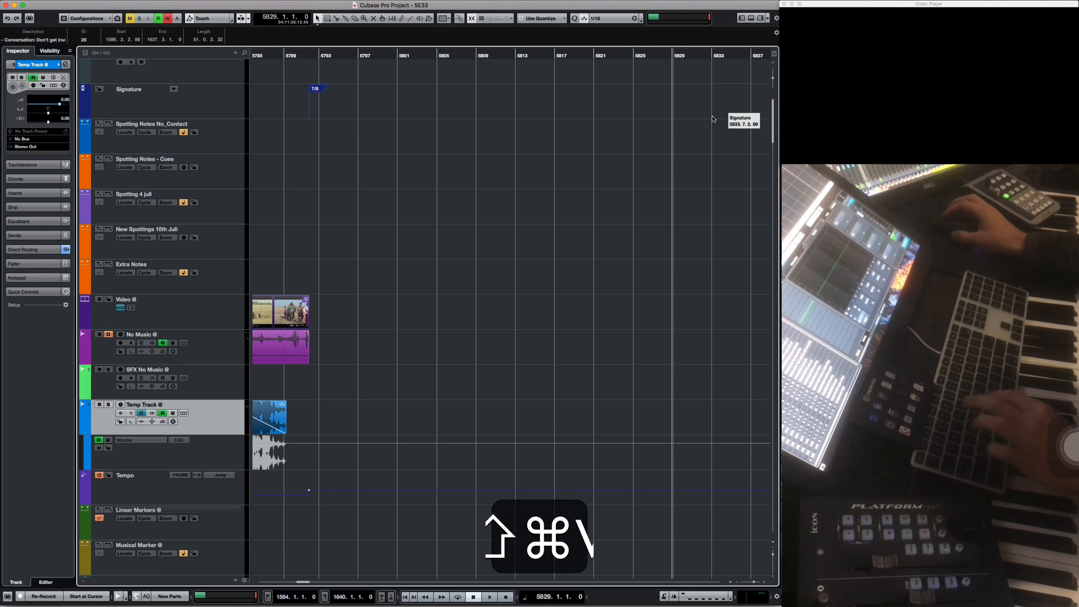
scroll(629, 223, right, 8)
scroll(630, 223, right, 3)
click(461, 258)
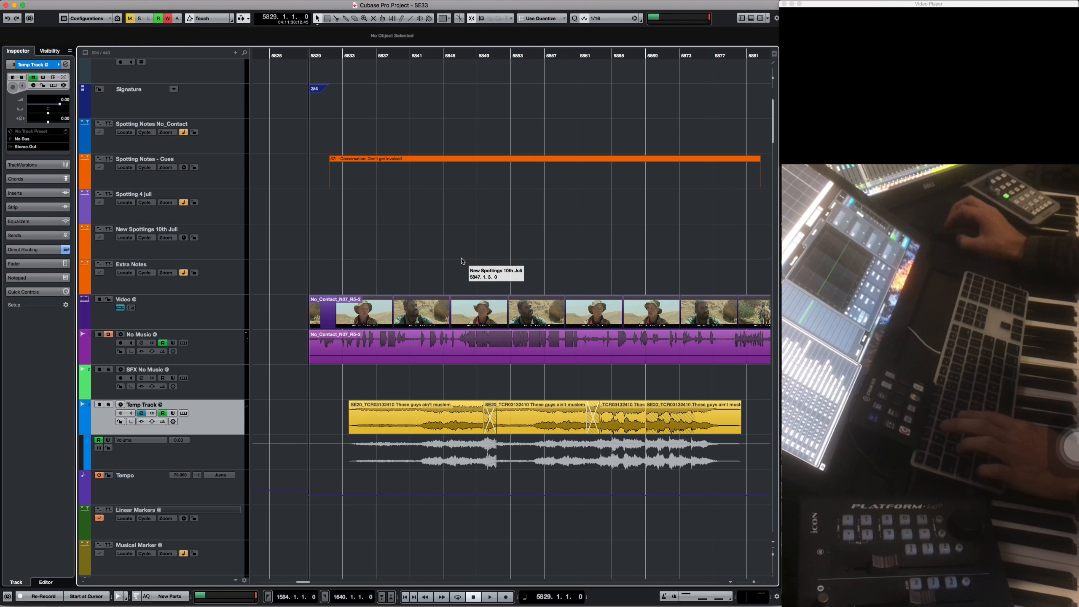
- Select the "TCR03132410 Those guys ain't muslem" marker on the Linear Markers track near bar 3924 and set the locators to it
click(370, 423)
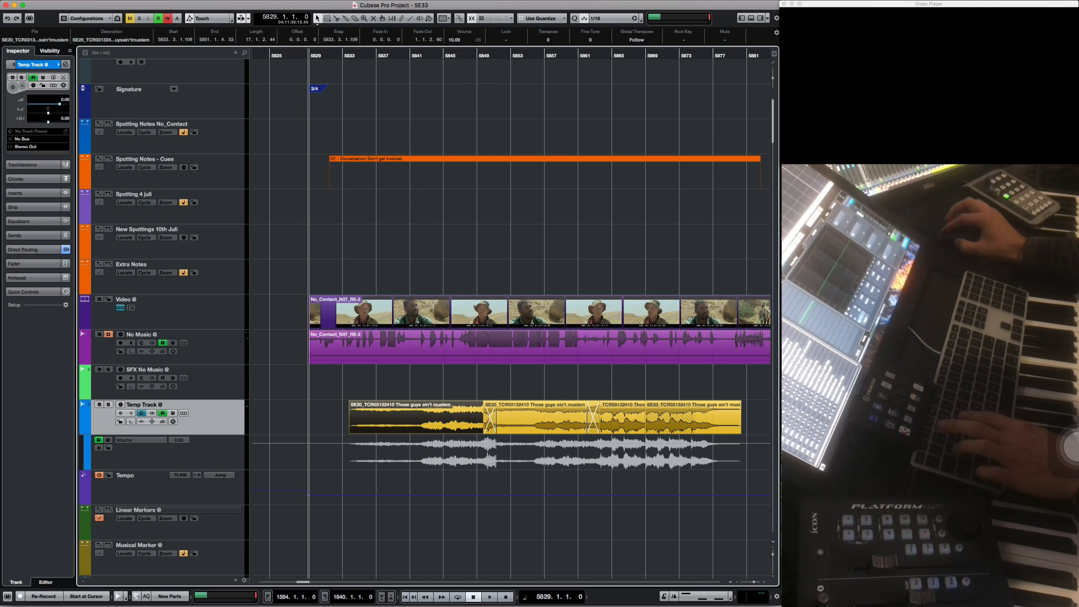
scroll(672, 460, right, 5)
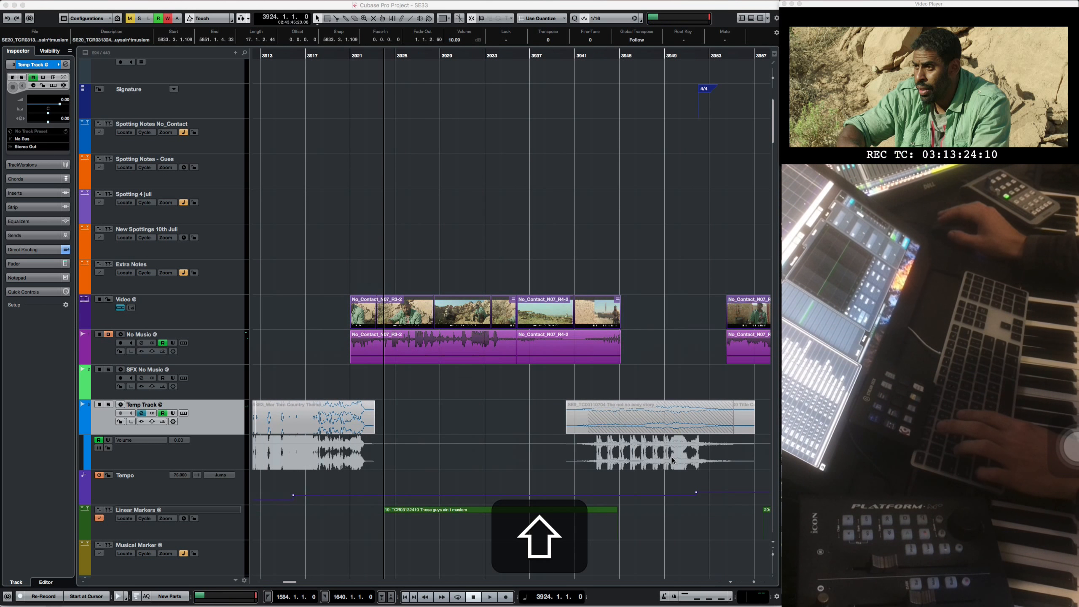
click(506, 511)
scroll(508, 510, down, 5)
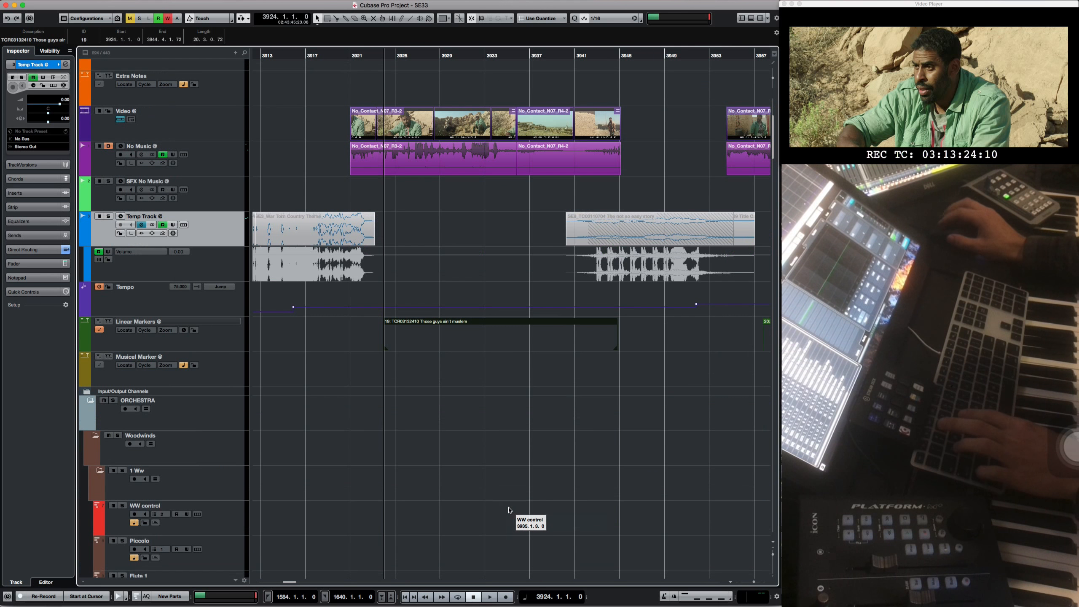
key(super+slash)
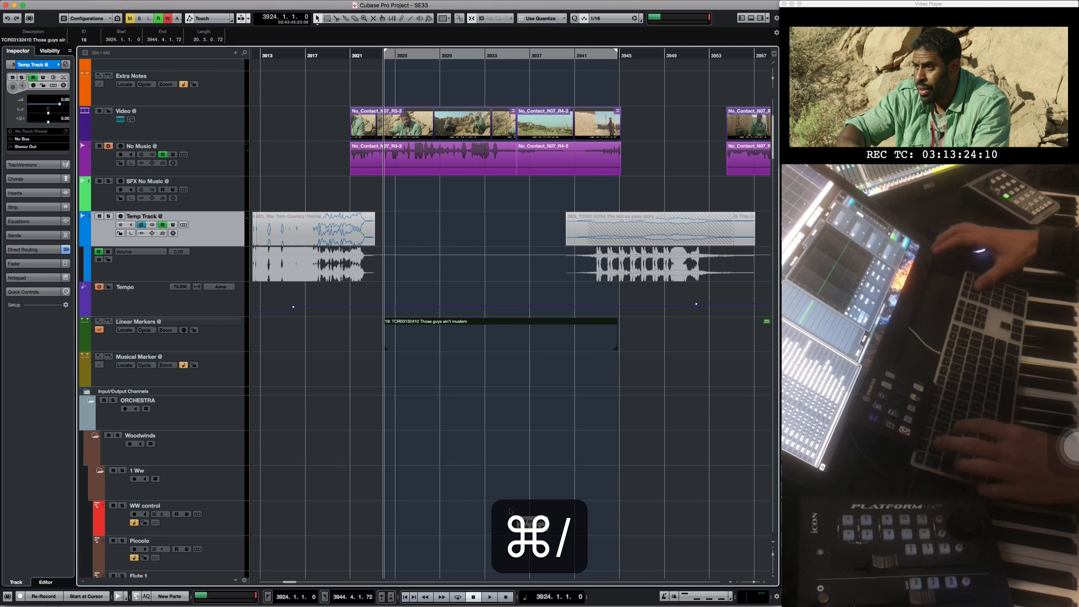
- Show only the tracks with data between the locators and examine the cue's instrument and string parts
key(alt+super+equal)
scroll(519, 508, down, 9)
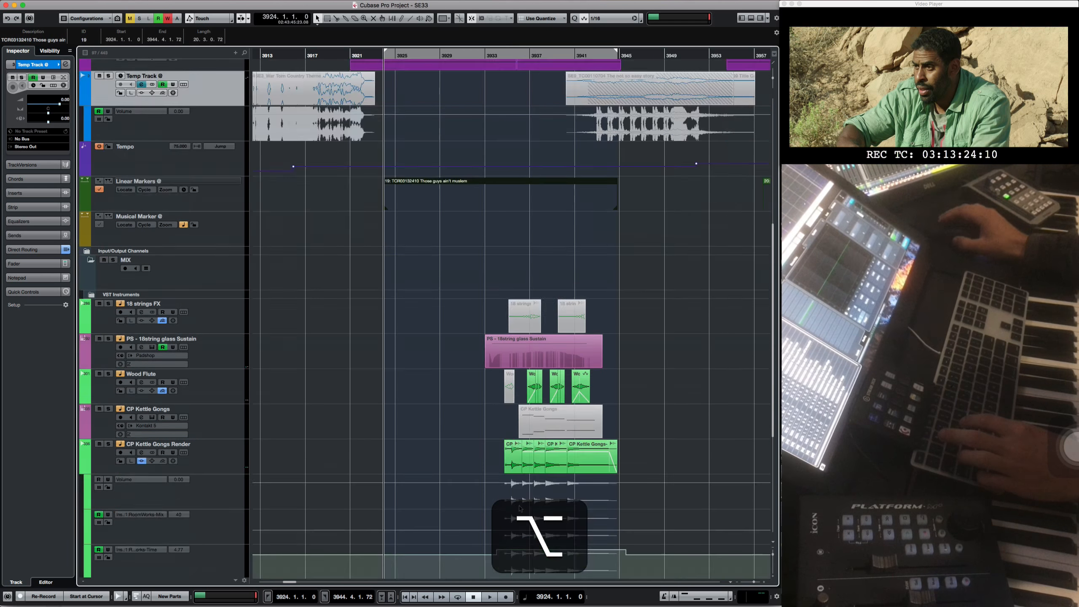
scroll(520, 508, up, 10)
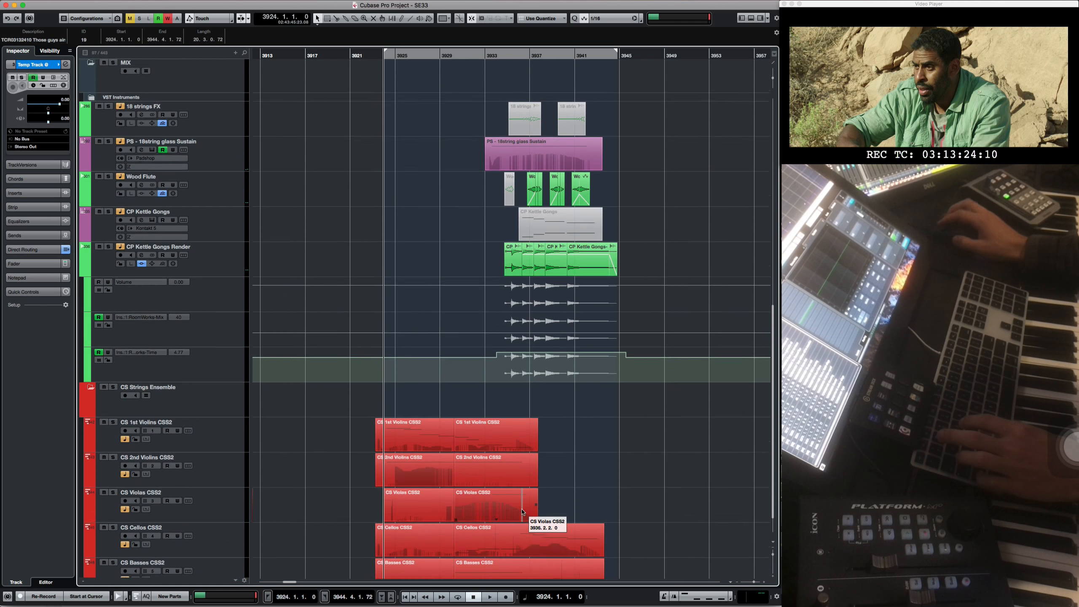
scroll(523, 512, down, 9)
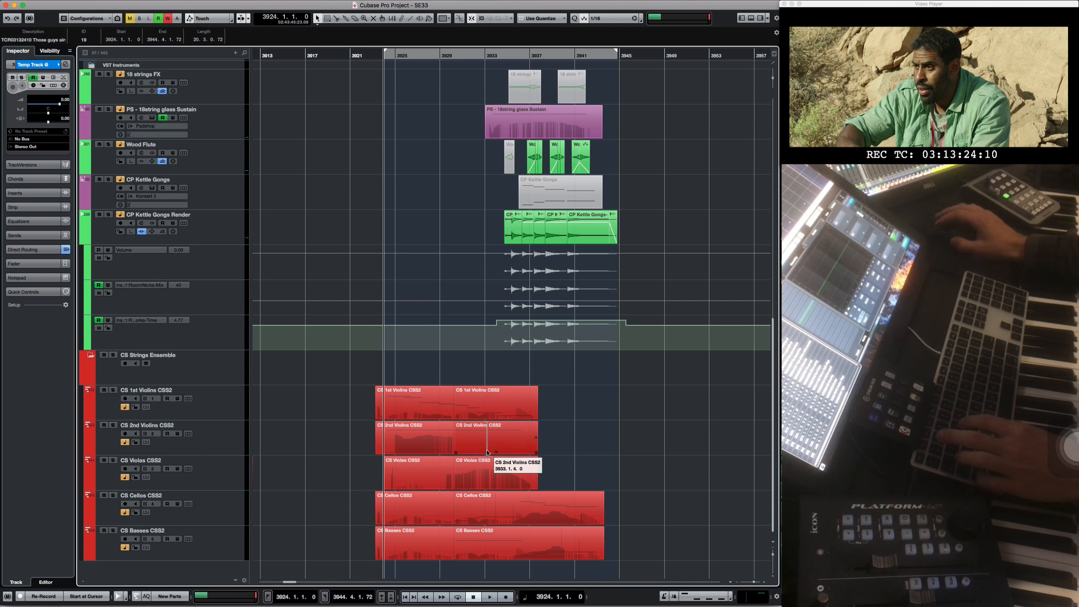
scroll(546, 217, up, 10)
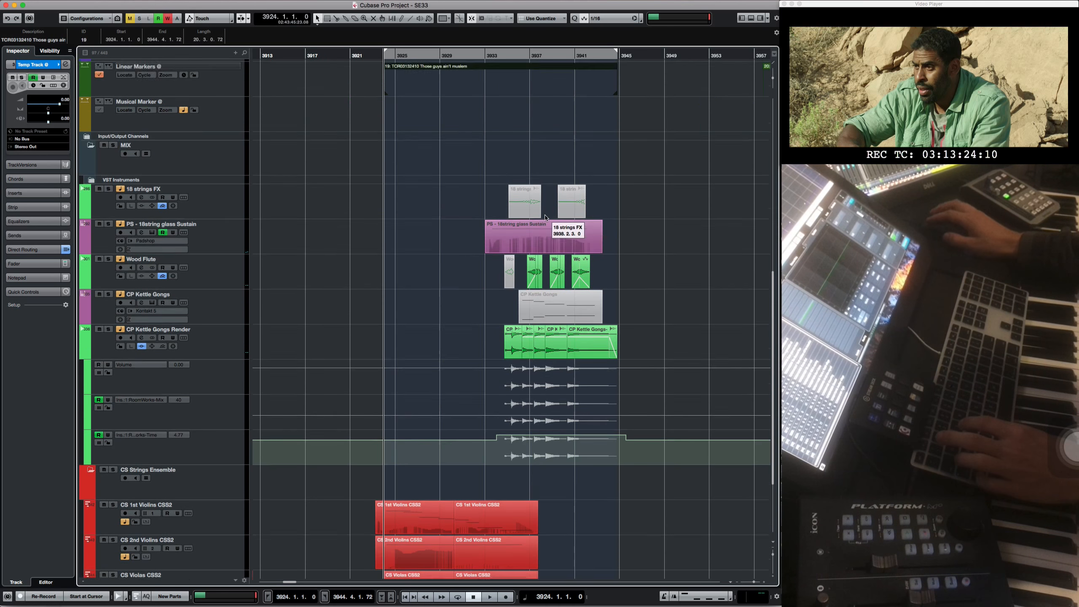
scroll(546, 238, down, 3)
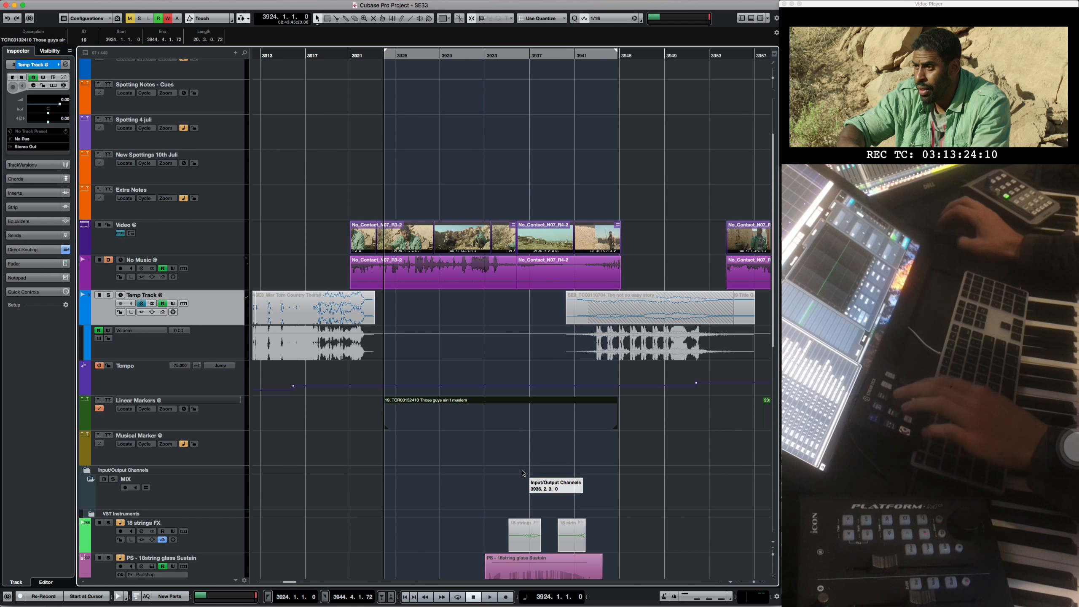
- Set the locators to bars 3921 and 3947 around the original cue, copy that range and return to the pasted scene
key(shift+super)
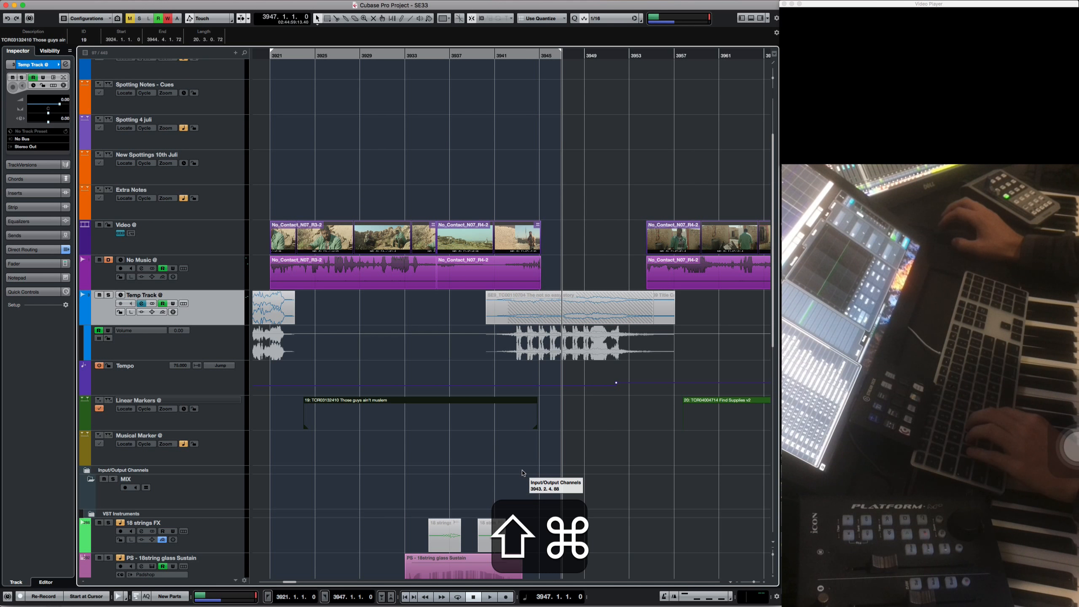
scroll(468, 308, right, 20)
scroll(467, 308, left, 4)
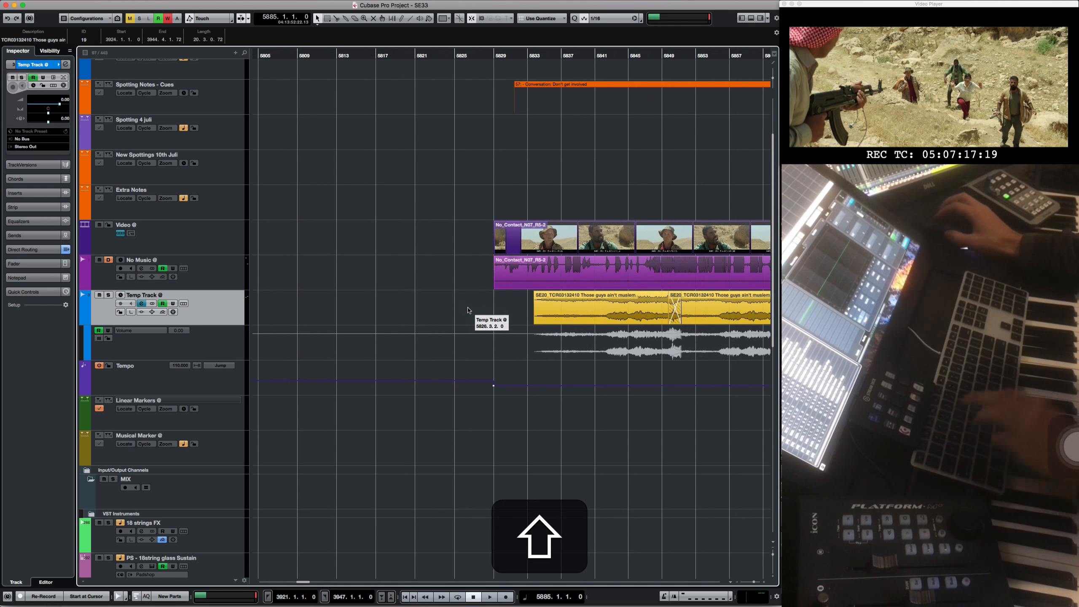
- Delete the tempo events on the Tempo track in the gap before the pasted scene and at its start
click(397, 53)
key(r)
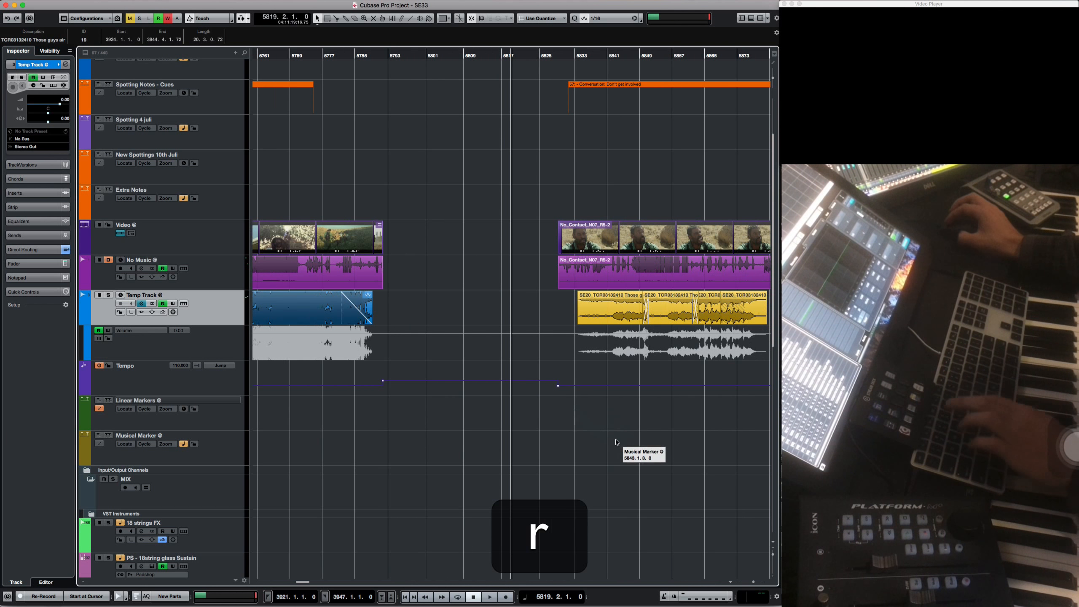
drag(616, 442, 373, 367)
key(Delete)
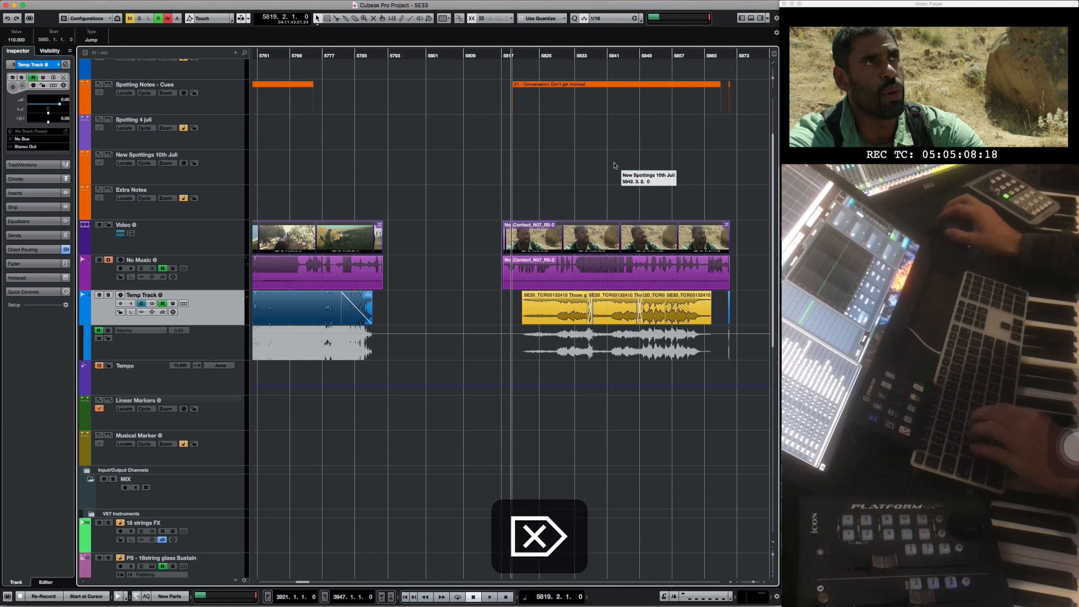
- Delete the 7/8 and 3/4 events on the Signature track around the gap before the pasted scene
scroll(606, 136, up, 3)
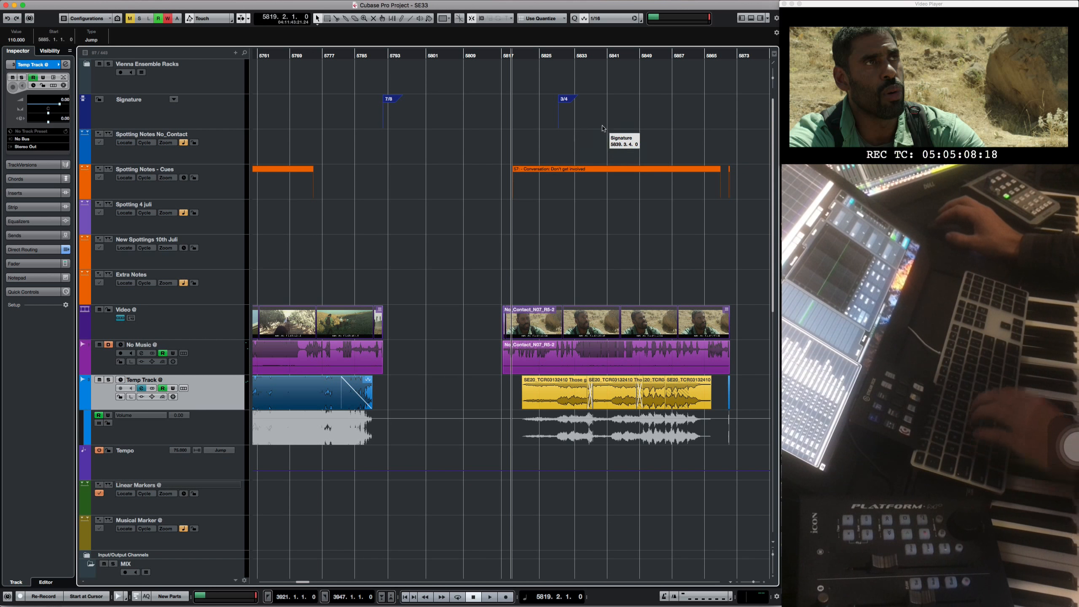
mouse_move(606, 126)
mouse_down()
mouse_move(392, 78)
mouse_move(433, 124)
mouse_up()
key(Delete)
key(Delete)
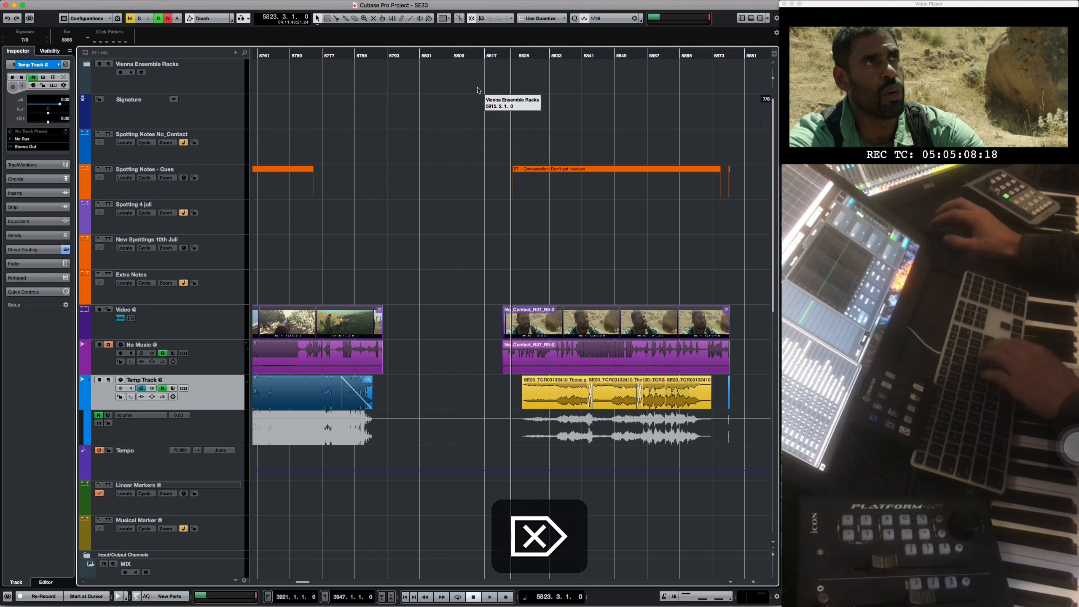
- Place the cursor at bar 5815 in the gap and paste the copied cue range with its inserted time there
click(477, 54)
key(comma)
key(period)
key(comma)
key(comma)
key(period)
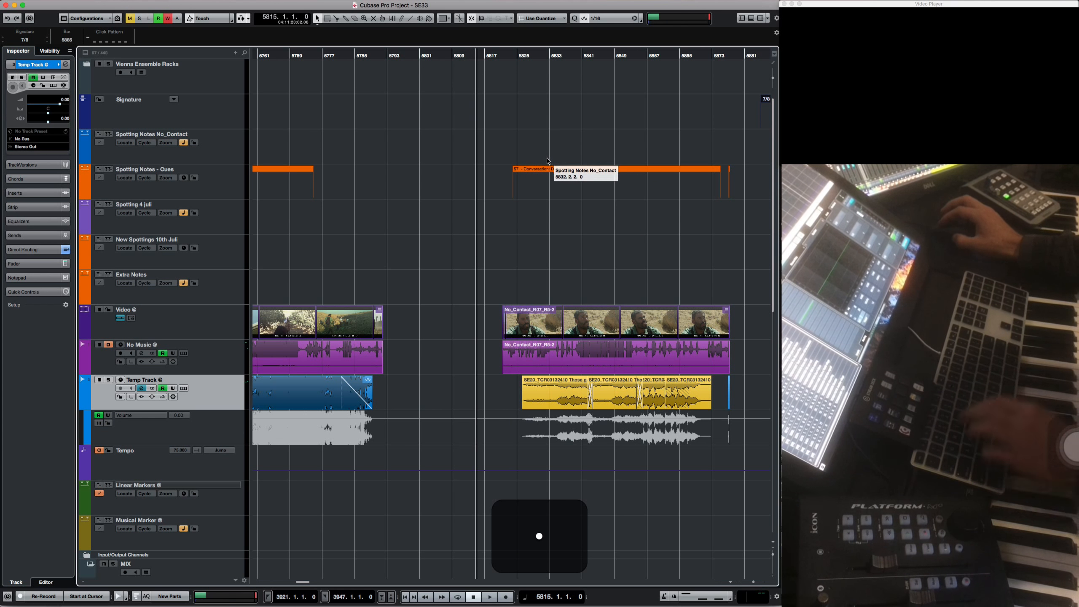
key(shift+super+backslash)
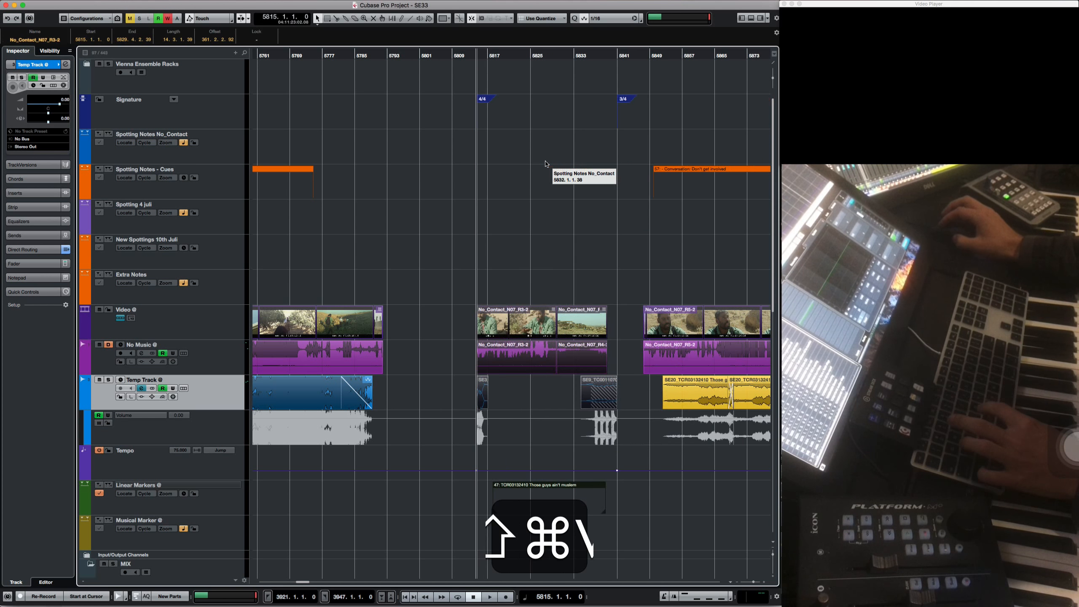
- Delete the pasted cue's clips on the Video, No Music and Temp Track tracks, keeping its marker and instrument parts
scroll(548, 170, right, 3)
scroll(472, 198, down, 15)
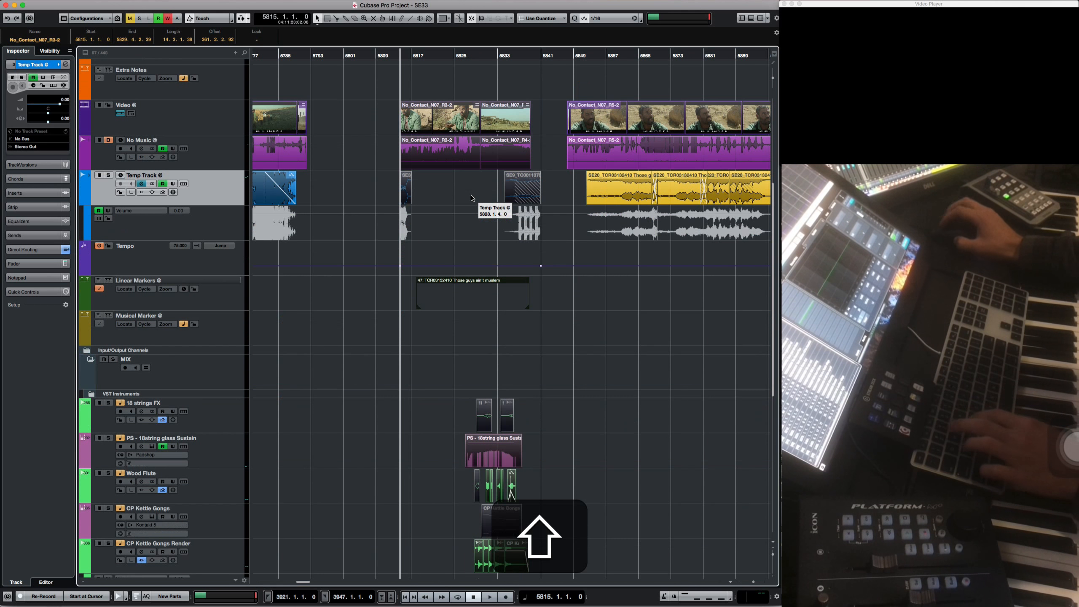
scroll(473, 198, up, 15)
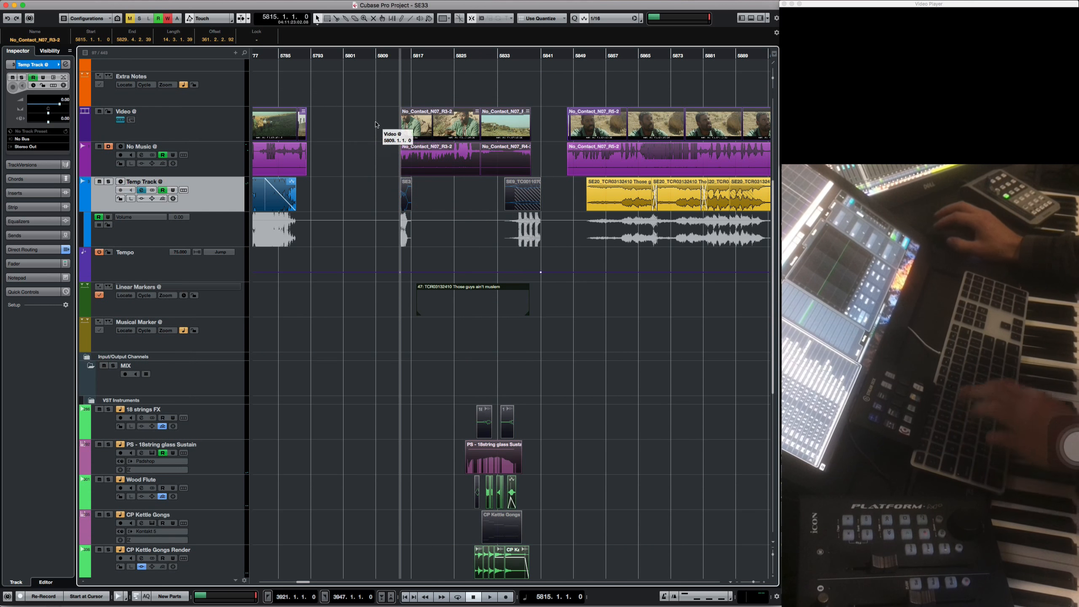
drag(376, 101, 542, 225)
key(BackSpace)
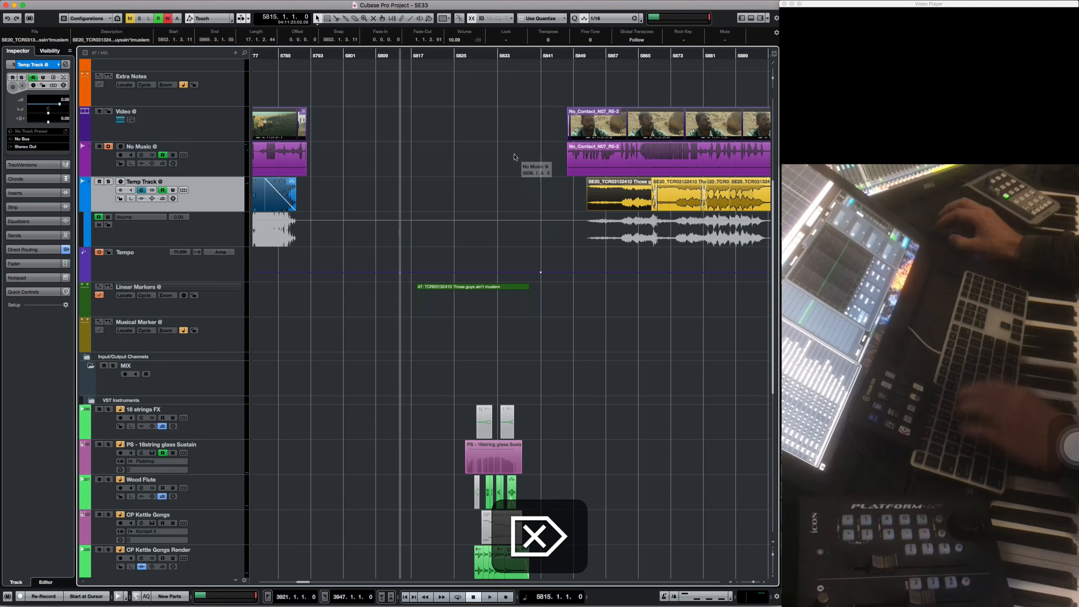
- Move the scene's video, dialogue and yellow temp clips over the cue, aligning the temp music's end with the end of the "Those guys ain't muslem" marker
scroll(496, 123, right, 3)
mouse_move(466, 108)
mouse_down()
mouse_move(713, 197)
mouse_move(471, 209)
mouse_move(535, 208)
mouse_up()
click(370, 56)
key(h)
drag(537, 193, 547, 192)
scroll(657, 234, right, 3)
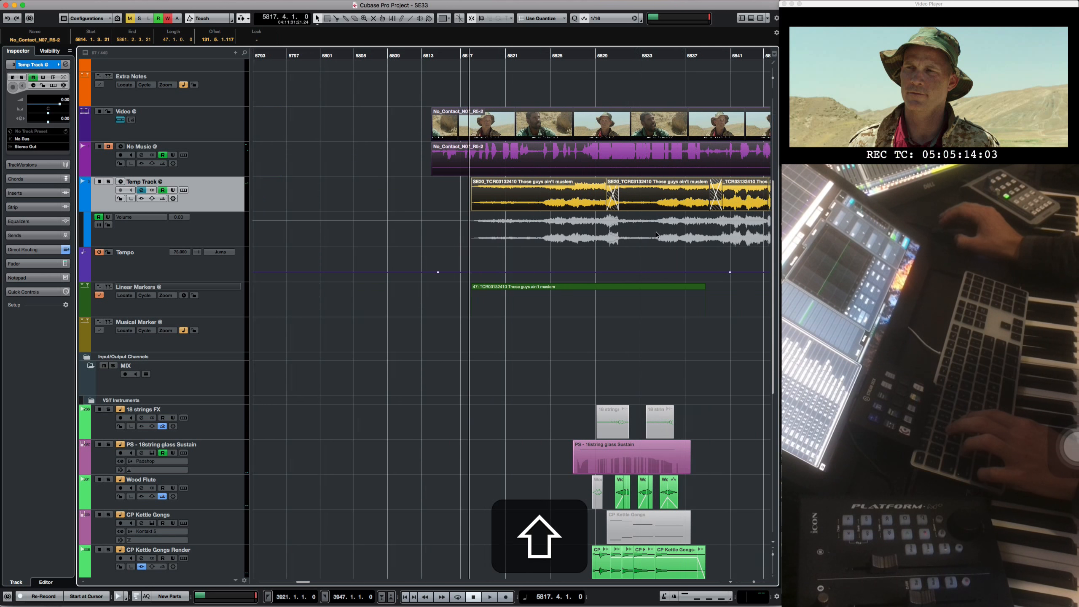
scroll(656, 235, right, 3)
drag(691, 199, 327, 224)
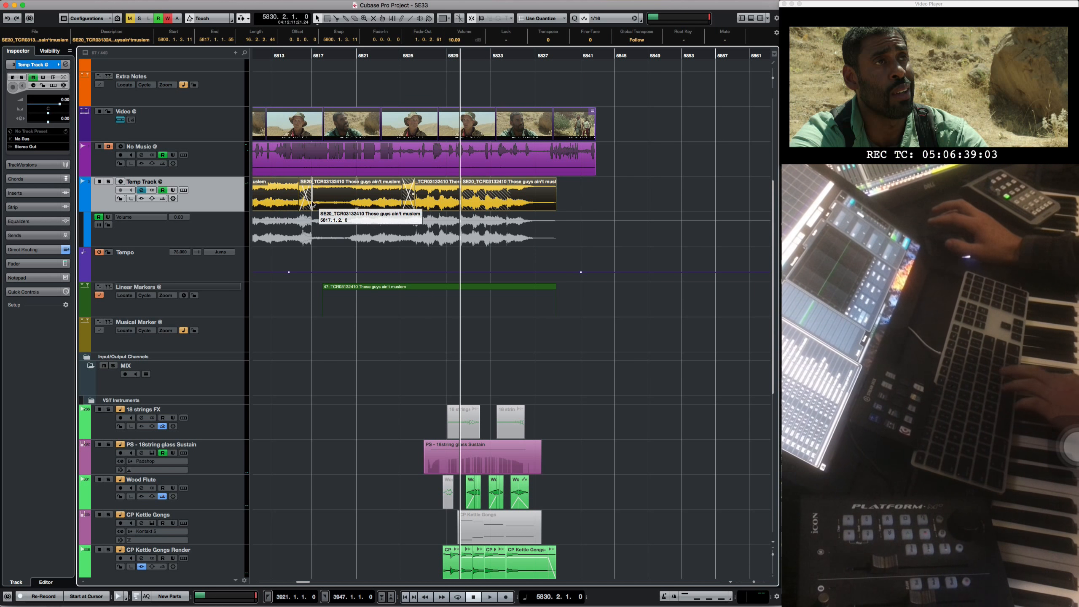
- Mute the yellow temp music clips and play the scene with the cue's instrument parts from bar 5830 to about bar 5831
key(super+m)
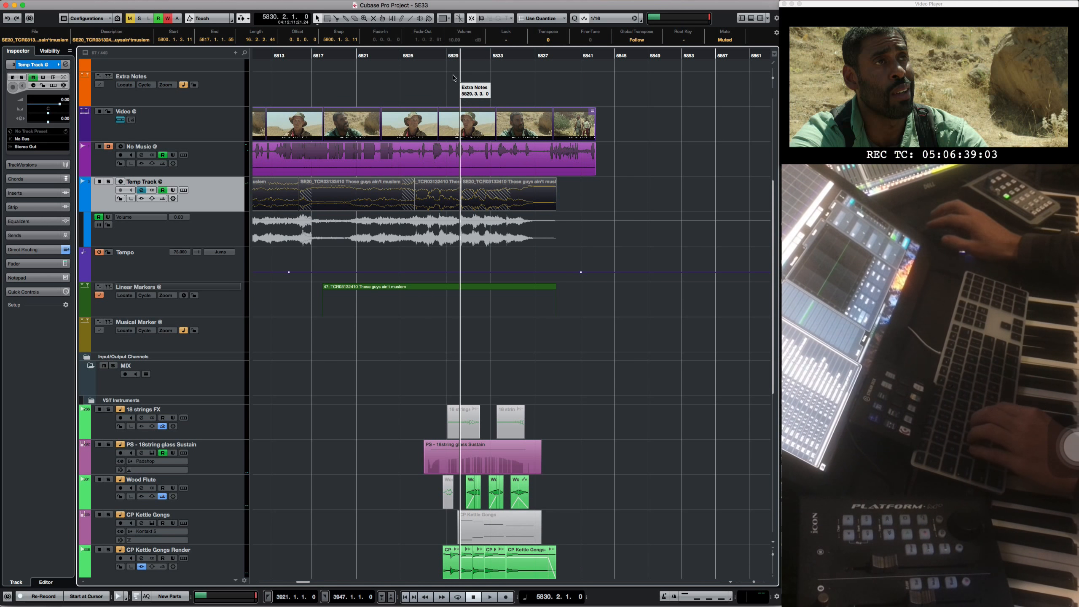
key(space)
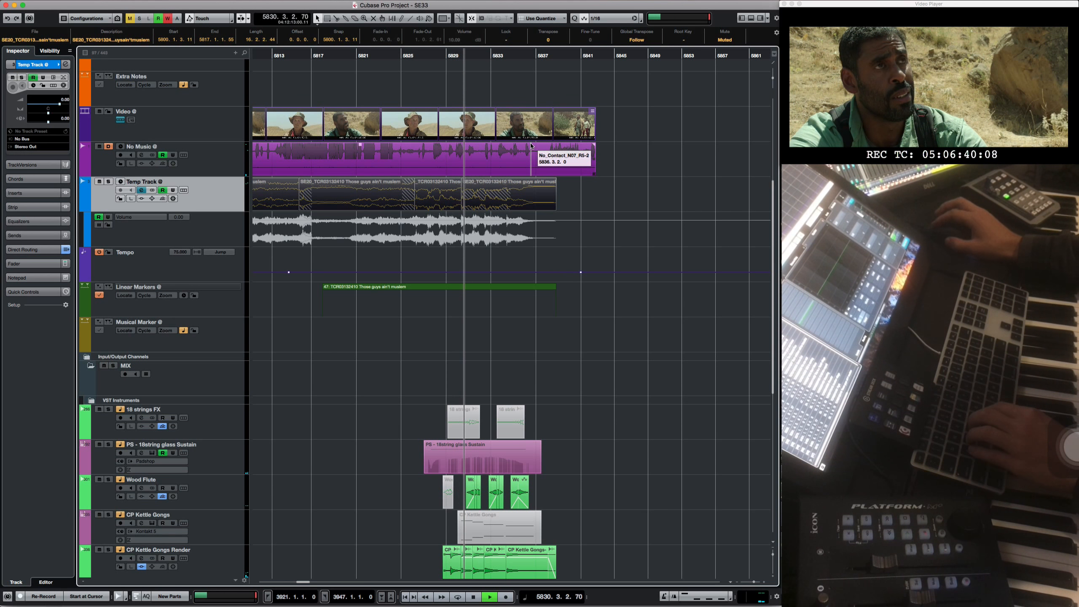
scroll(574, 170, left, 4)
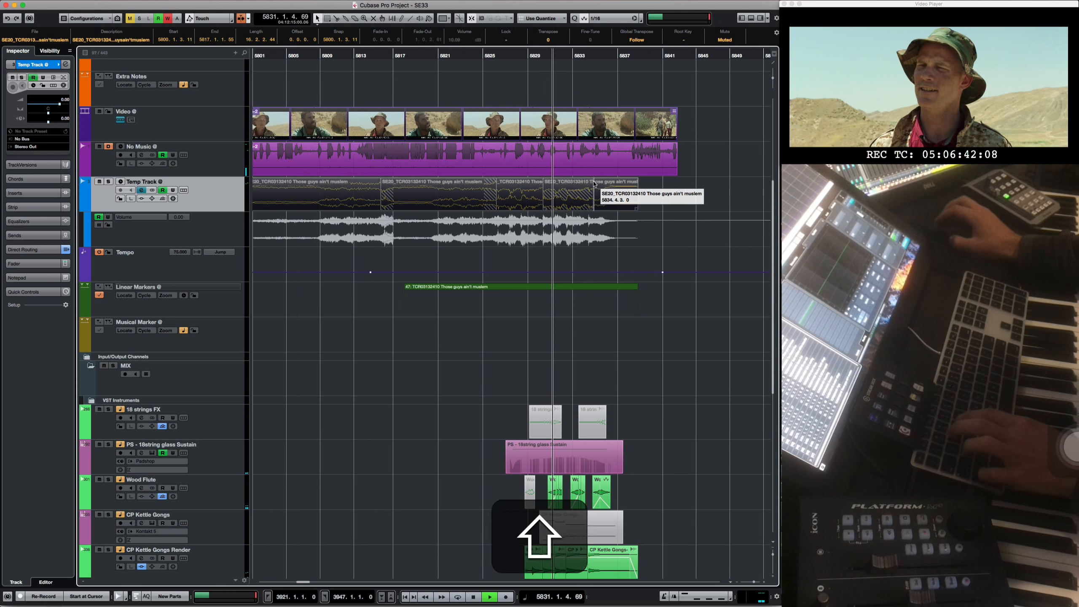
key(space)
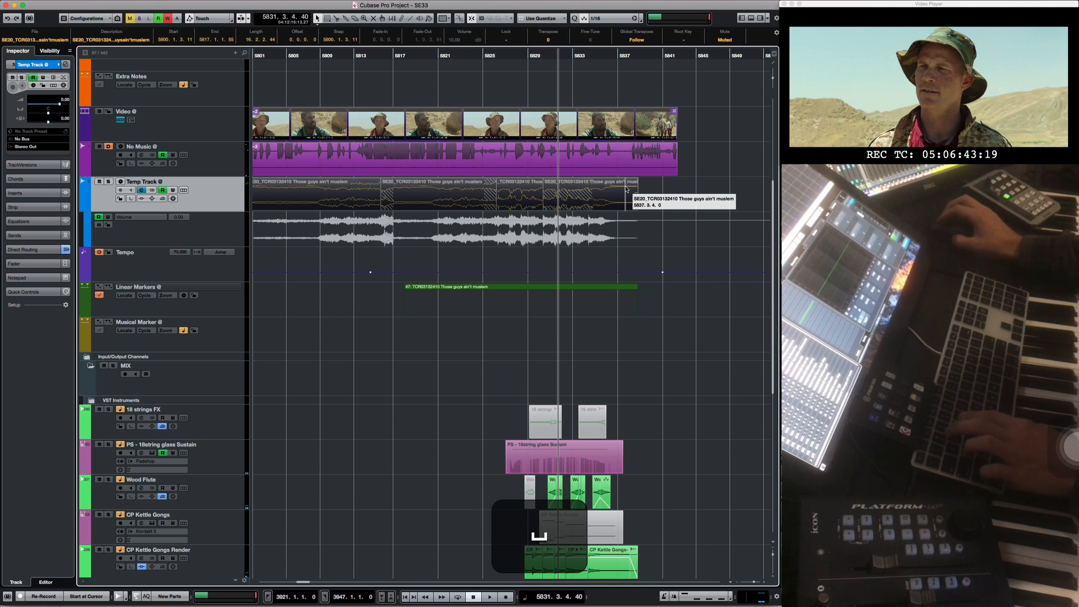
- Delete the leftover temp and tempo events in the empty stretch after the scene at the project's end
key(r)
key(shift+r)
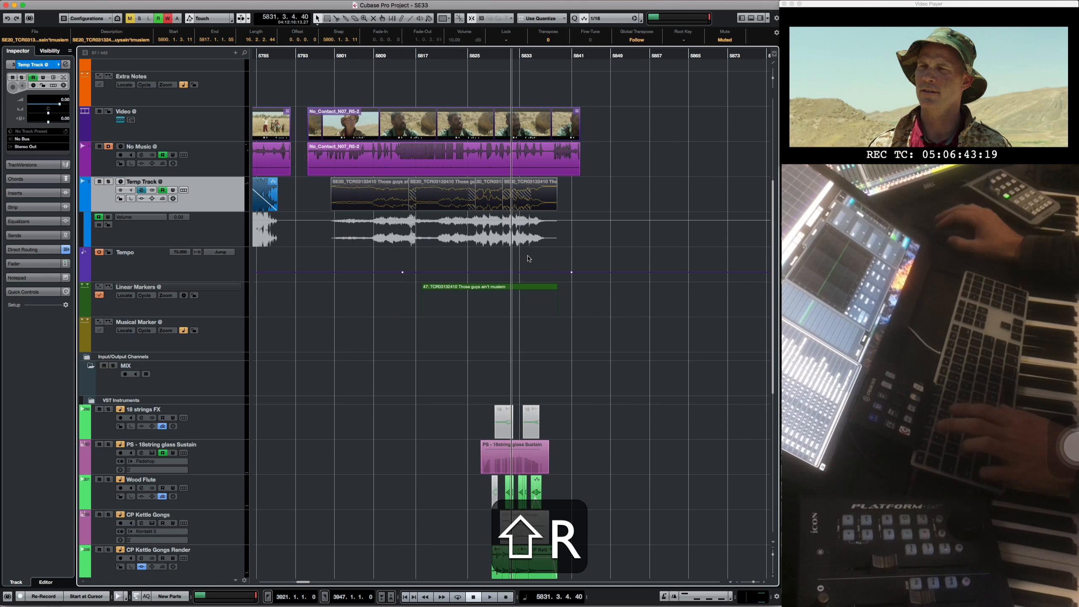
scroll(530, 323, down, 8)
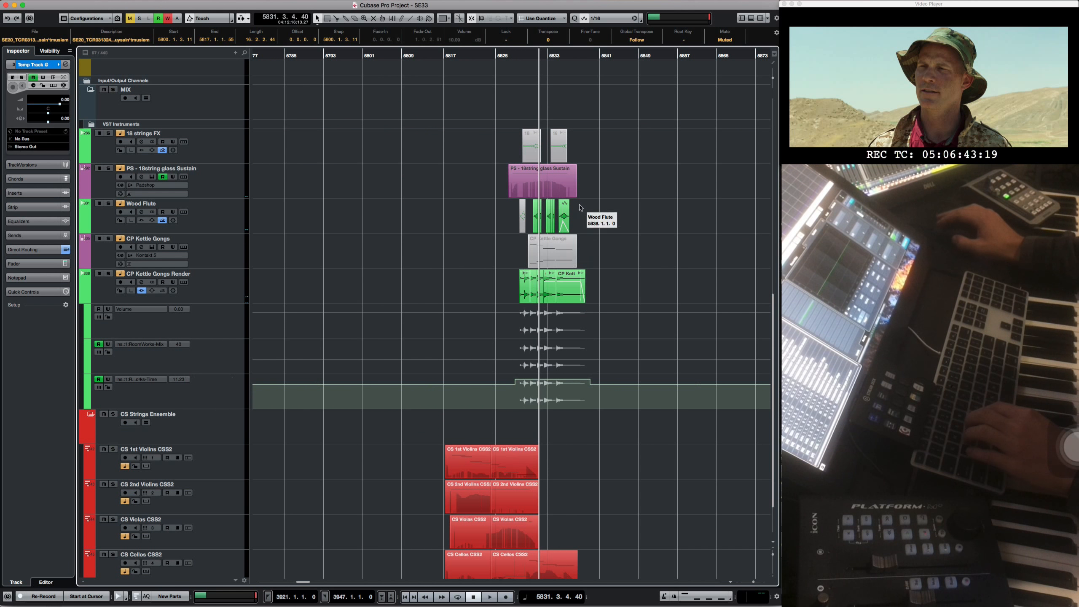
scroll(580, 207, up, 6)
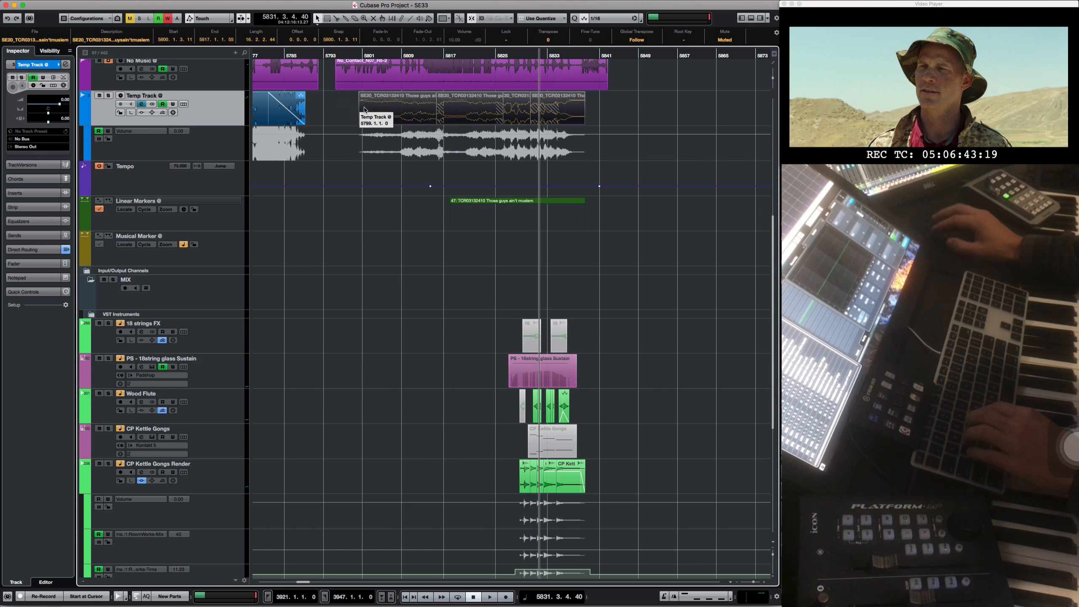
scroll(461, 75, up, 1)
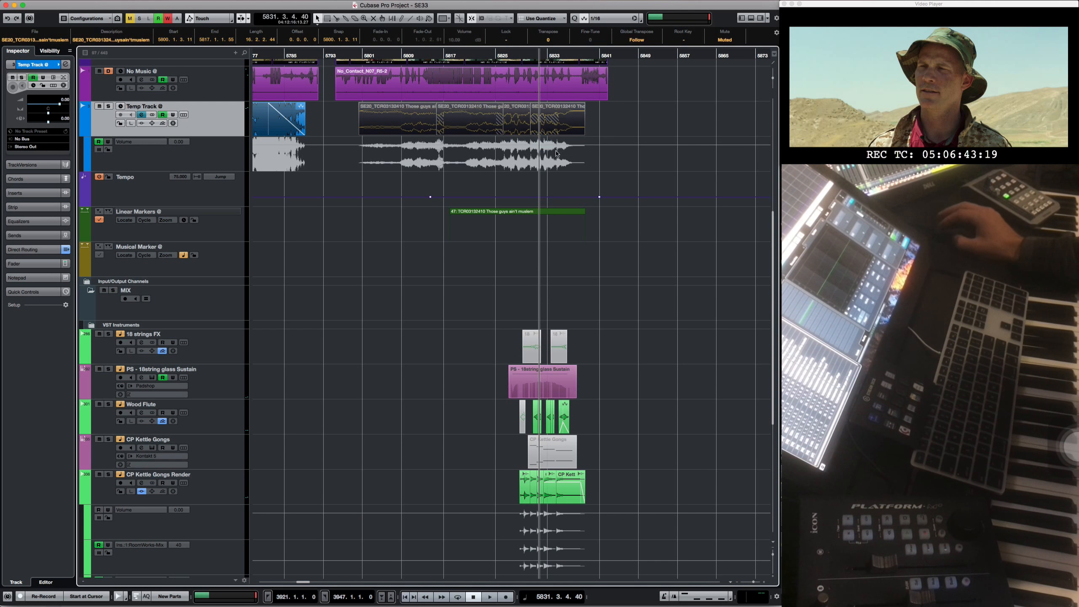
scroll(614, 182, up, 2)
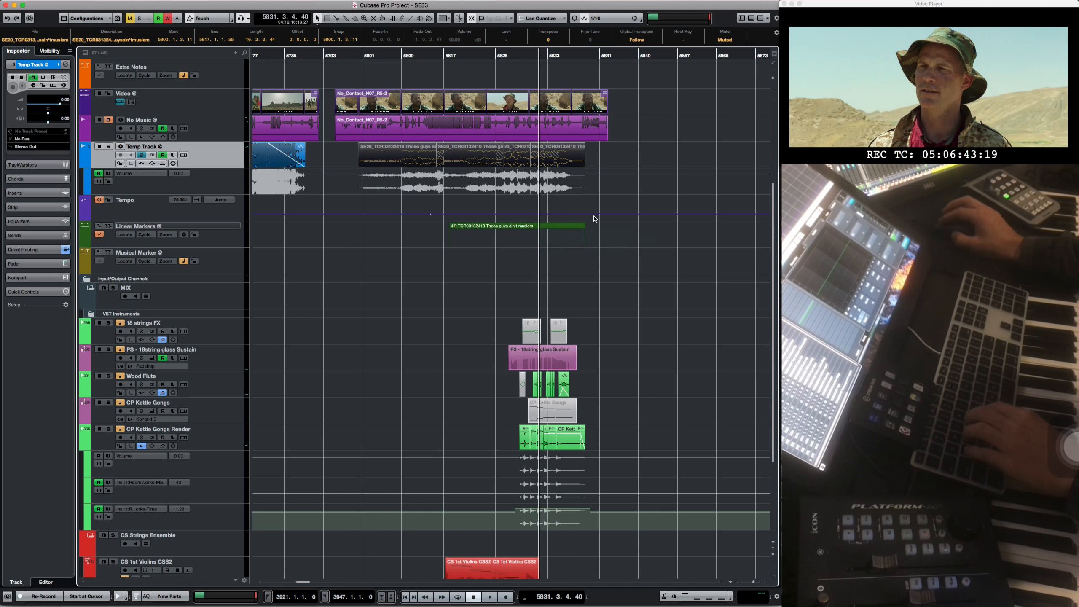
key(r)
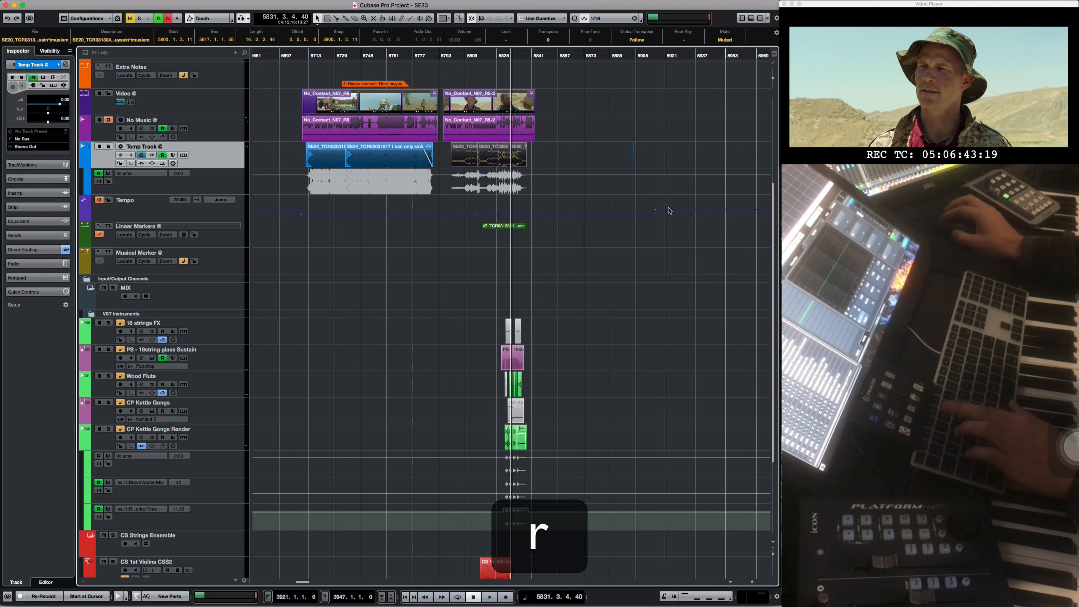
key(Delete)
scroll(668, 271, up, 3)
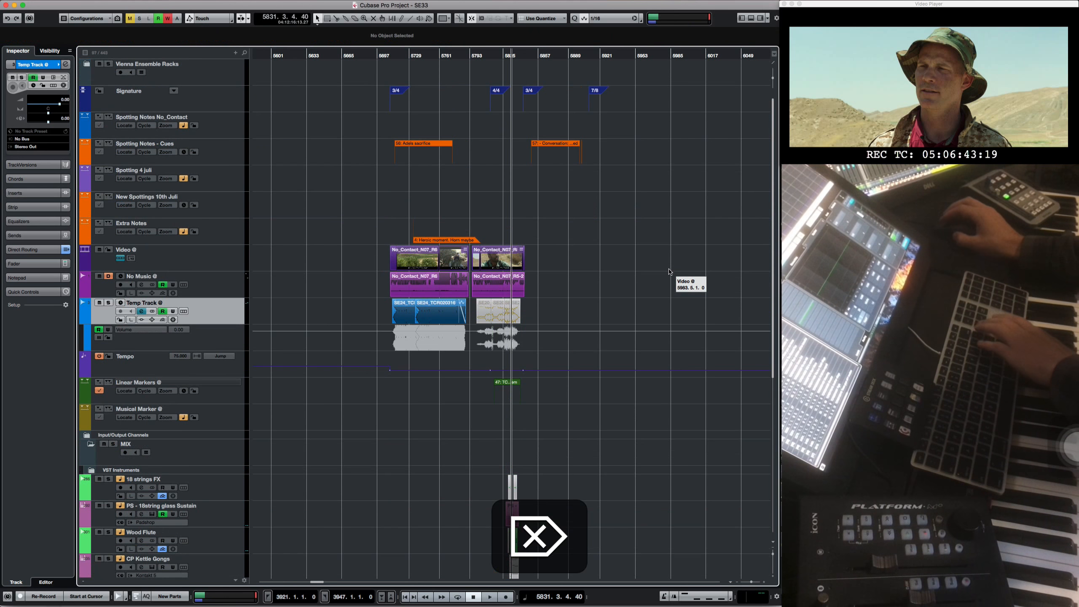
- Delete the 3/4 and 7/8 time signatures beyond the scene and move the "Conversation: Don't get involved" spotting marker over the scene
drag(658, 246, 539, 84)
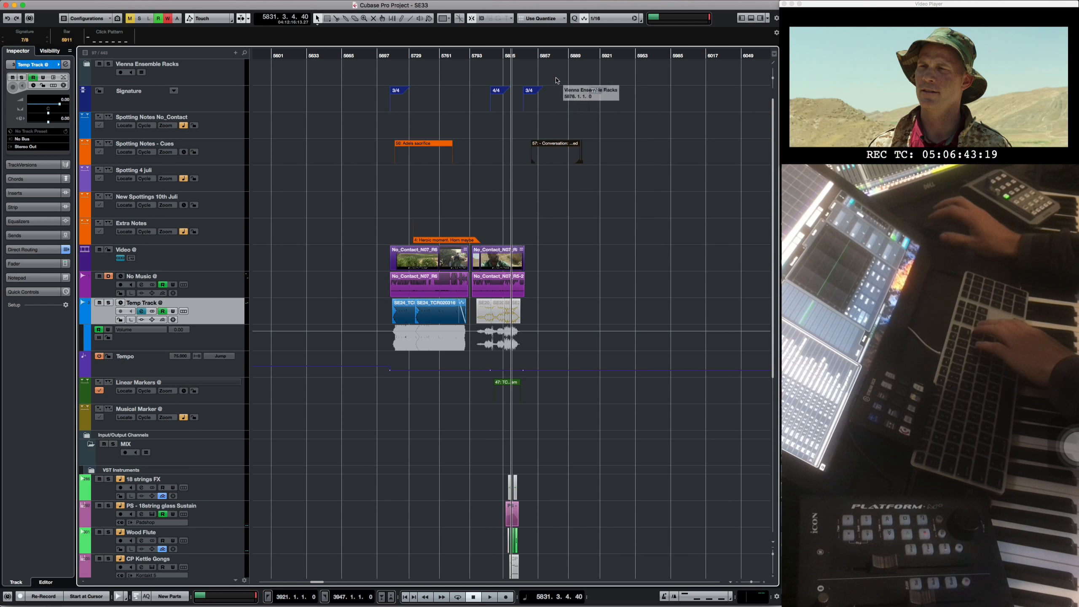
key(Delete)
key(t)
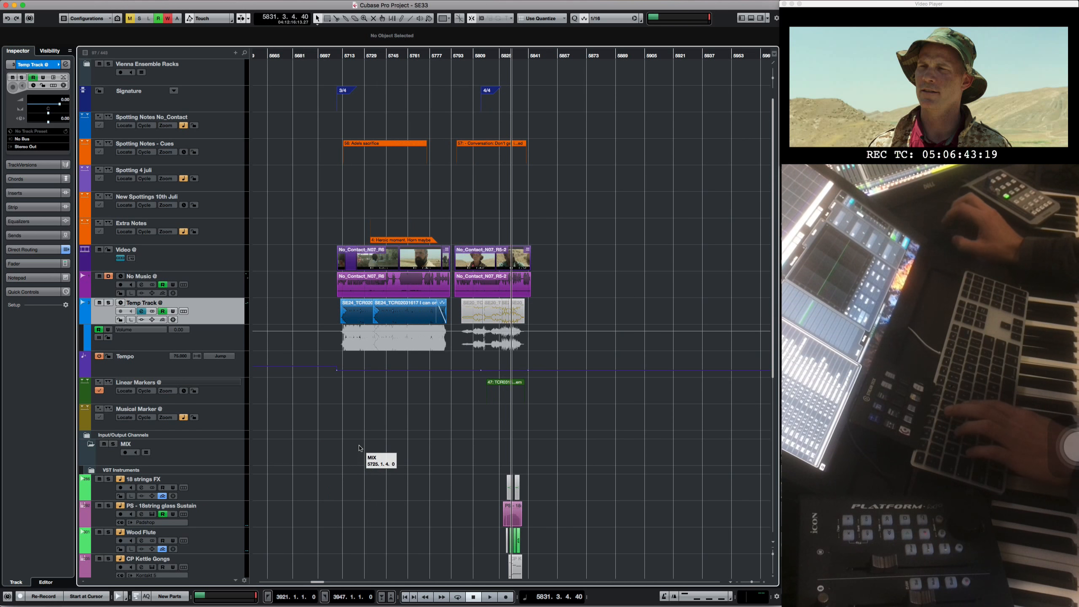
- Select the PS - 18string glass Sustain track and bring the cue's instrument parts beneath the scene into view
key(t)
click(223, 519)
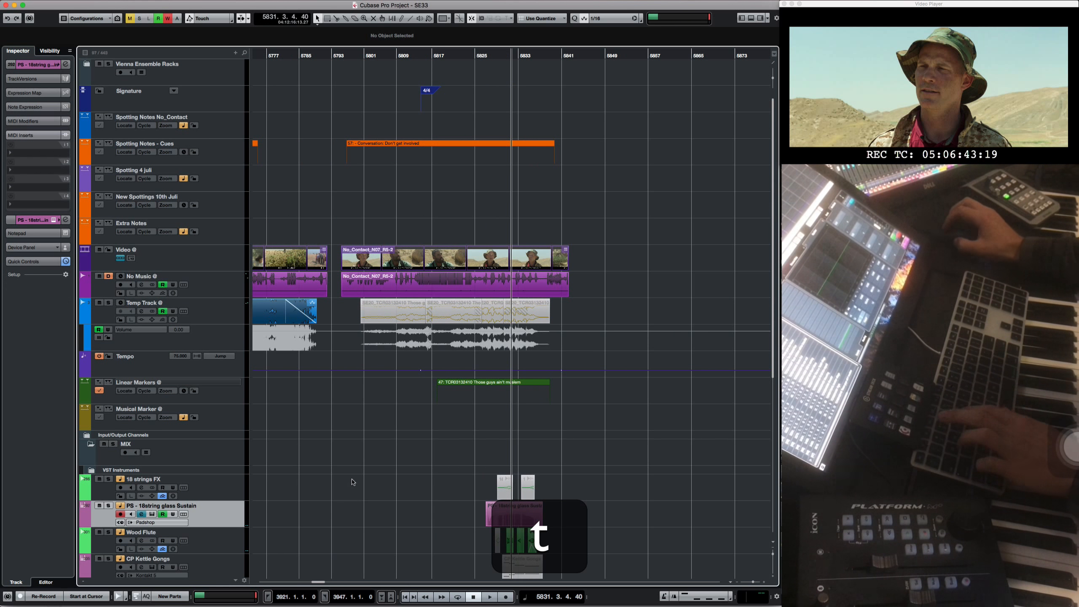
scroll(337, 479, down, 3)
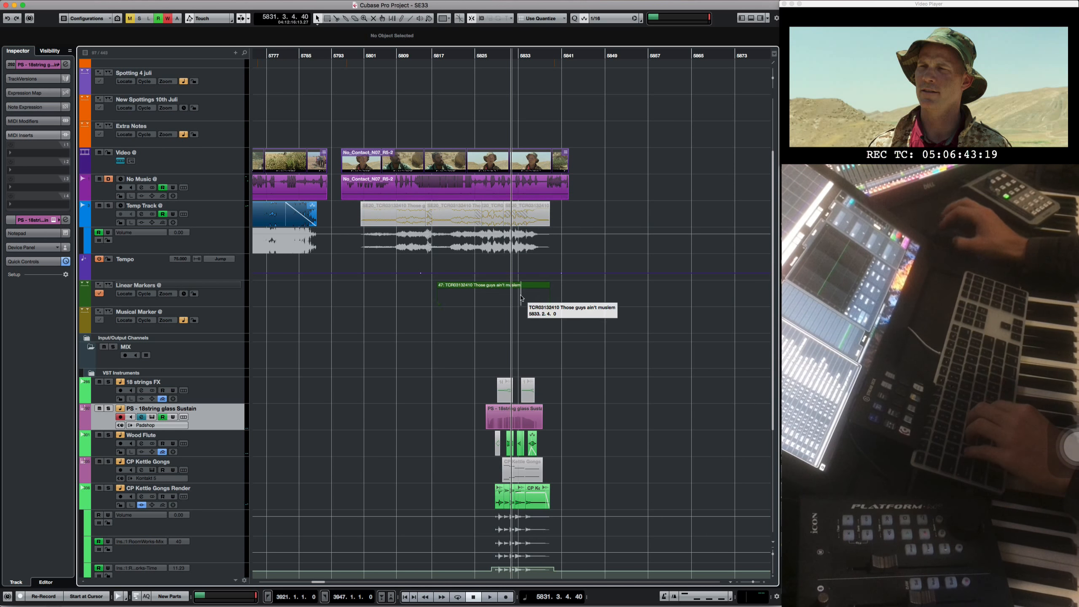
scroll(385, 370, down, 3)
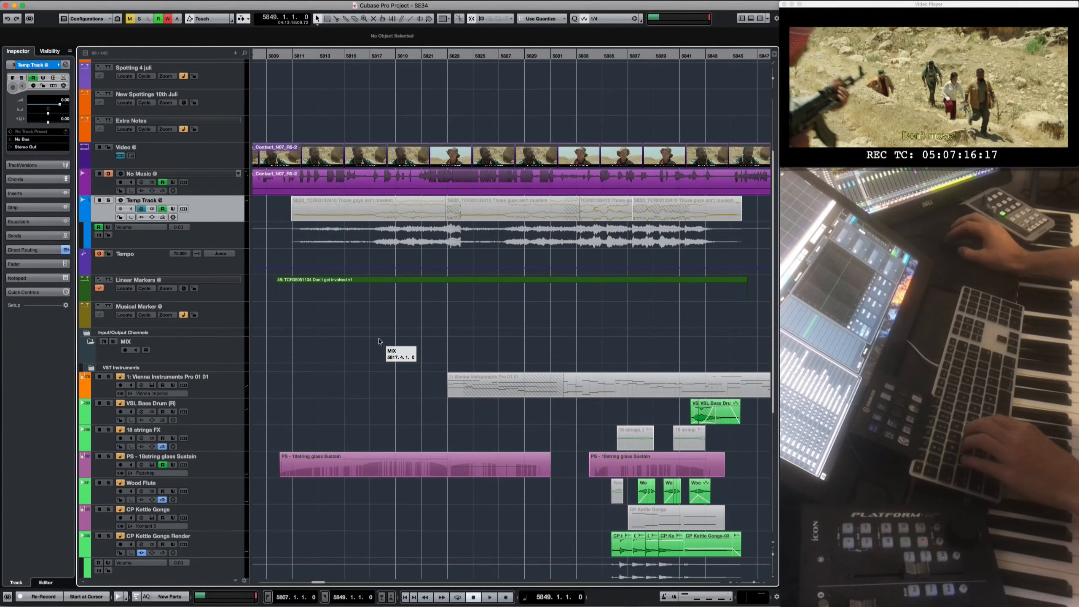
- Select the "TCR05051104 Don't get involved v1" cycle marker and place the cursor at its start
key(r)
key(r)
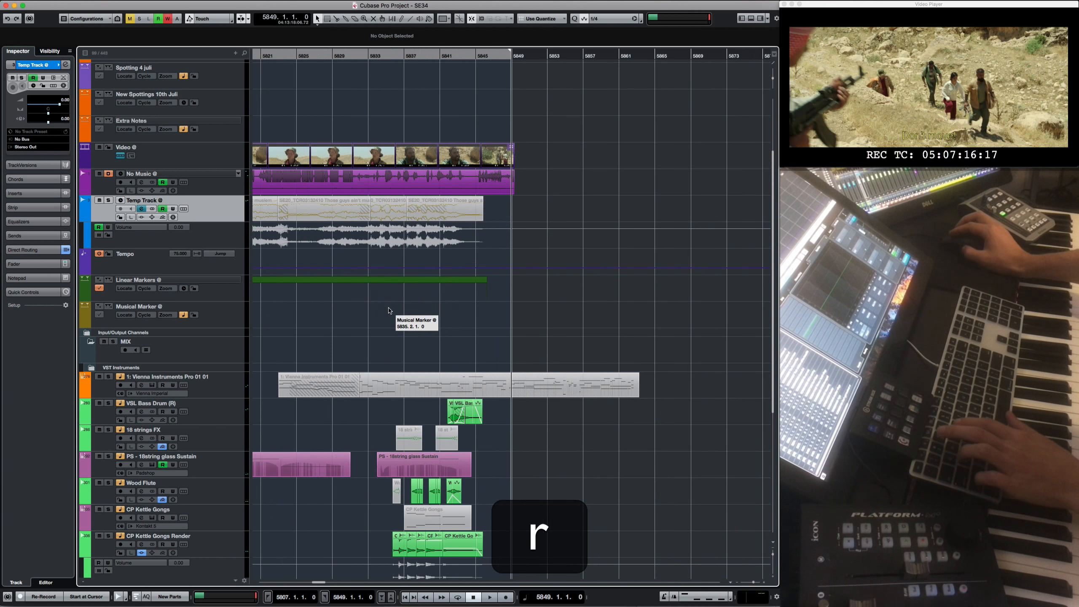
scroll(364, 289, left, 5)
click(471, 281)
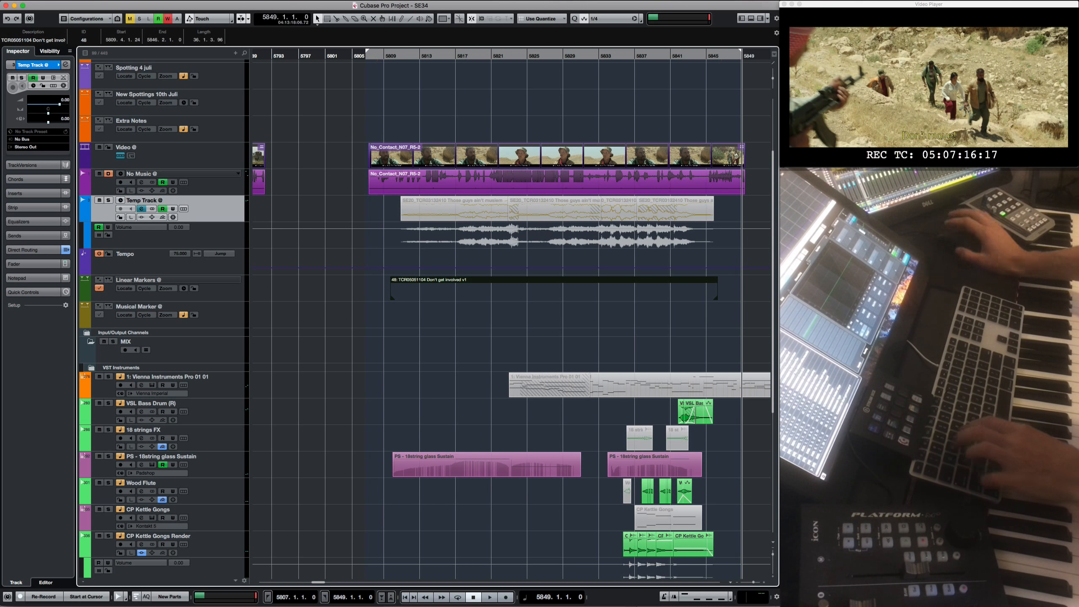
key(ctrl+Left)
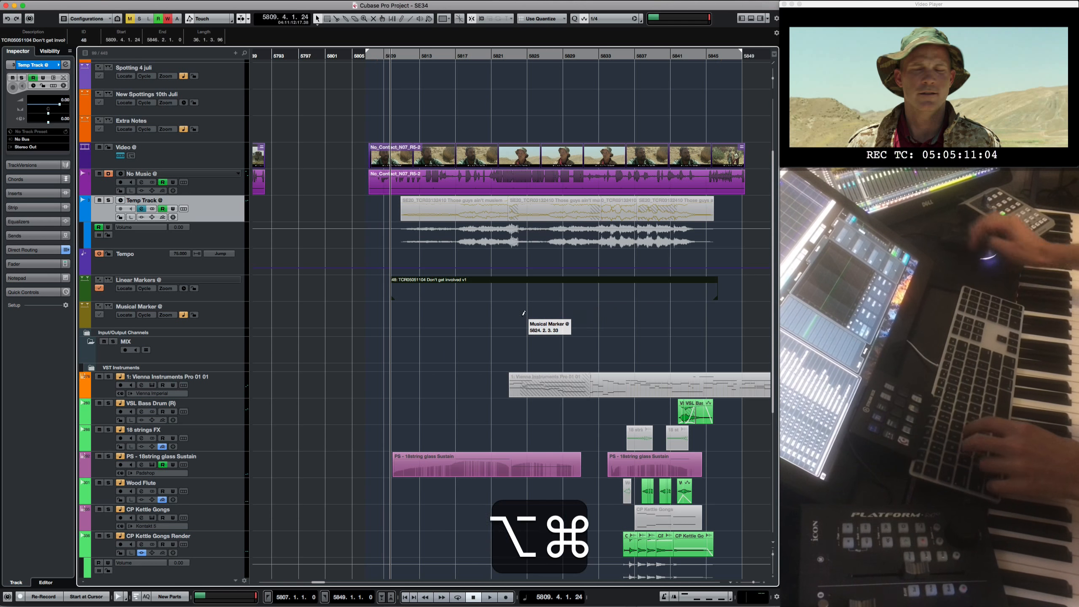
- Examine the Export Audio Mixdown settings for the "Don't get involved v1" marker and its WAV file in Finder's 1Bounce folder, and return to Cubase
key(ctrl+alt+super+e)
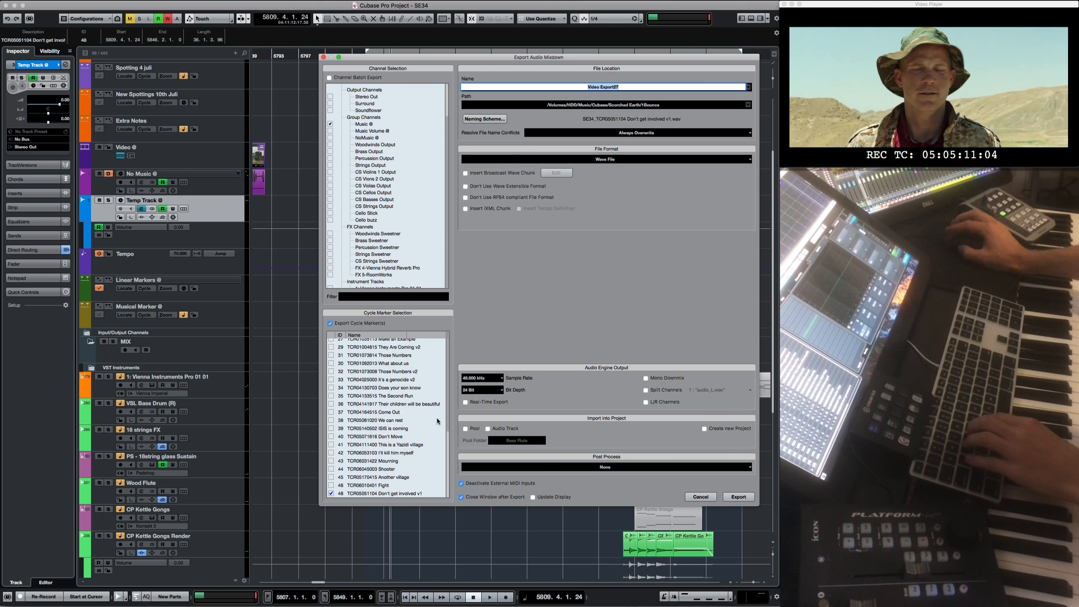
click(575, 120)
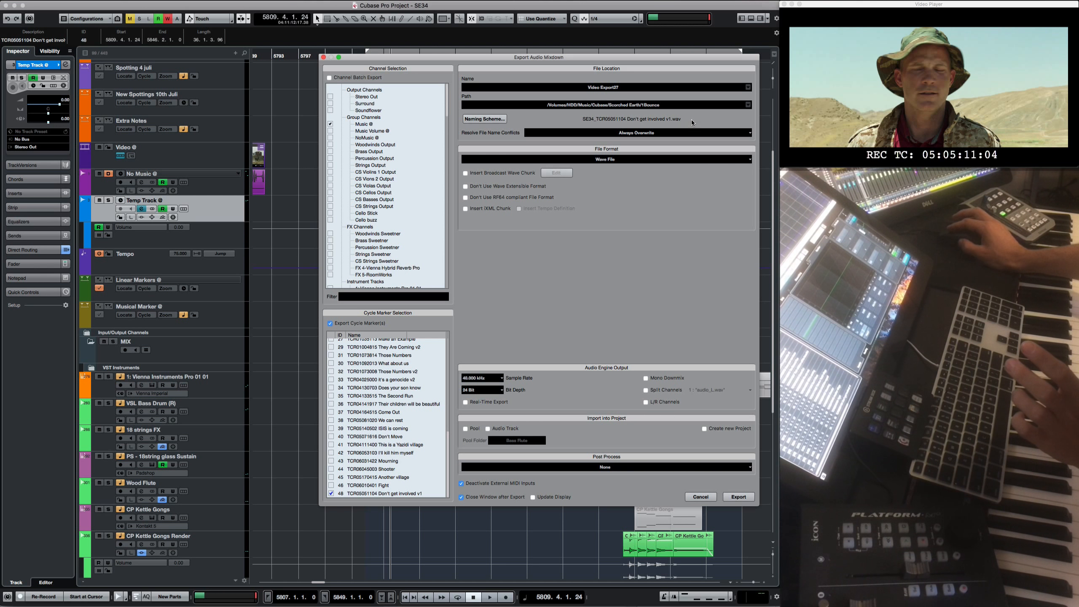
click(323, 57)
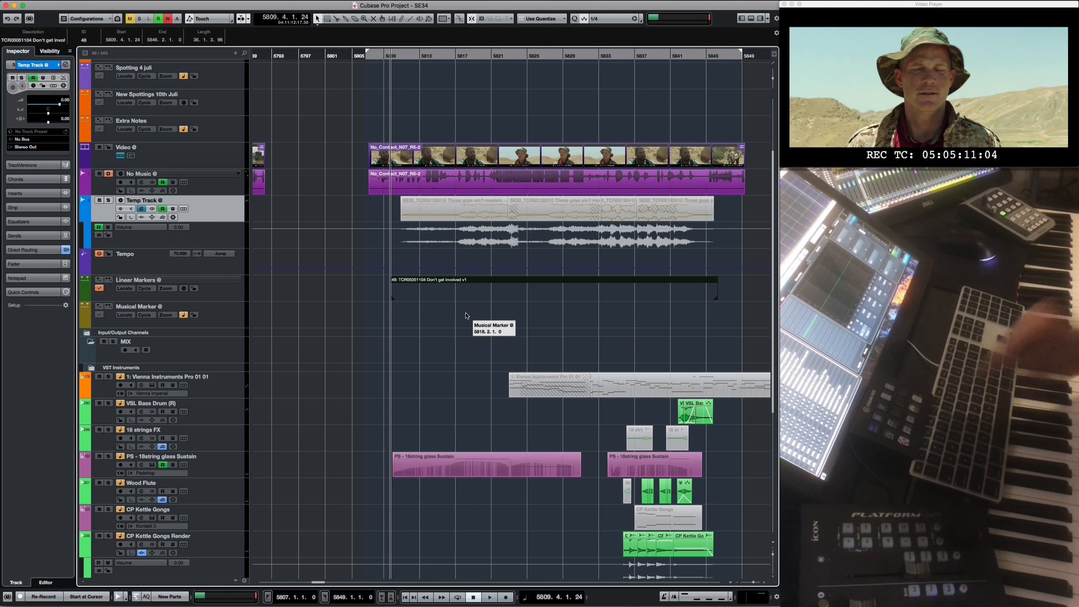
key(alt+super+space)
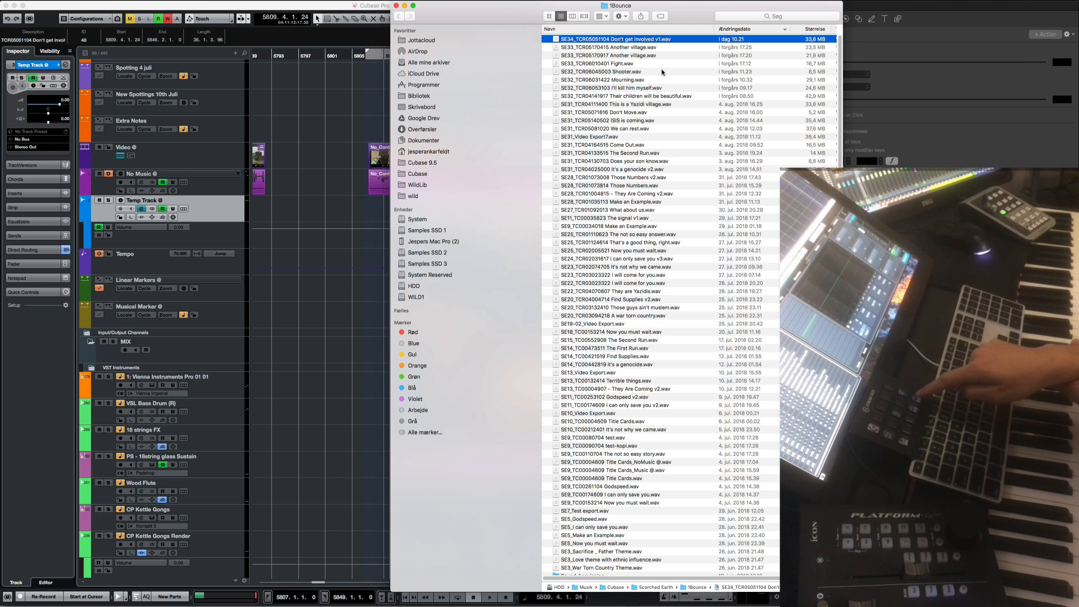
key(super+Tab)
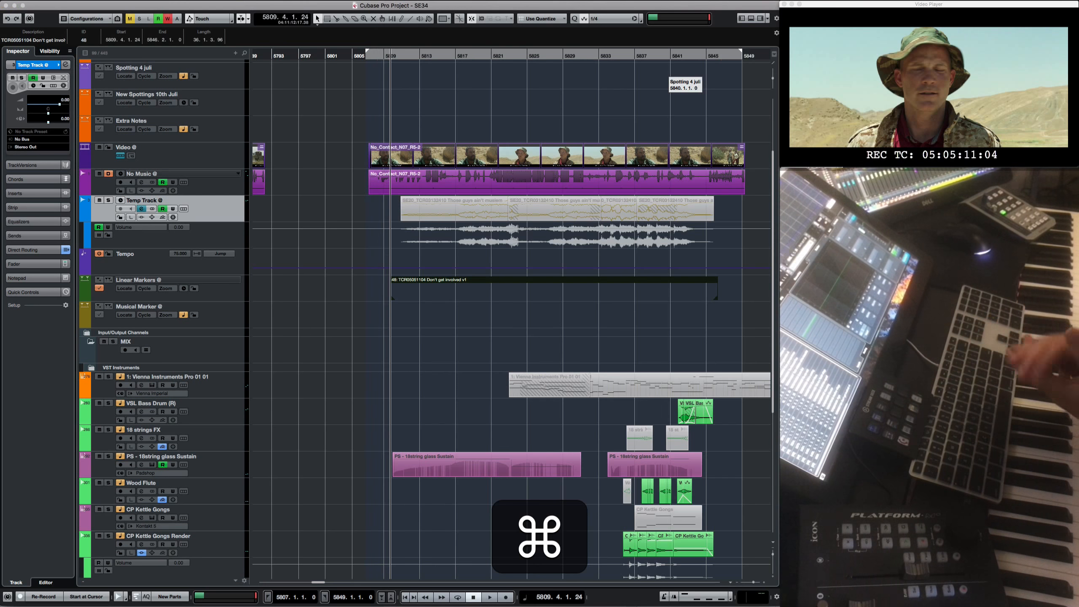
- Place the bounced "SE34_TCR05051104 Don't get involved v1" clip on the Temp Track in the film timeline at timecode 05:05:11:04
key(shift+super+Left)
key(n)
key(n)
key(n)
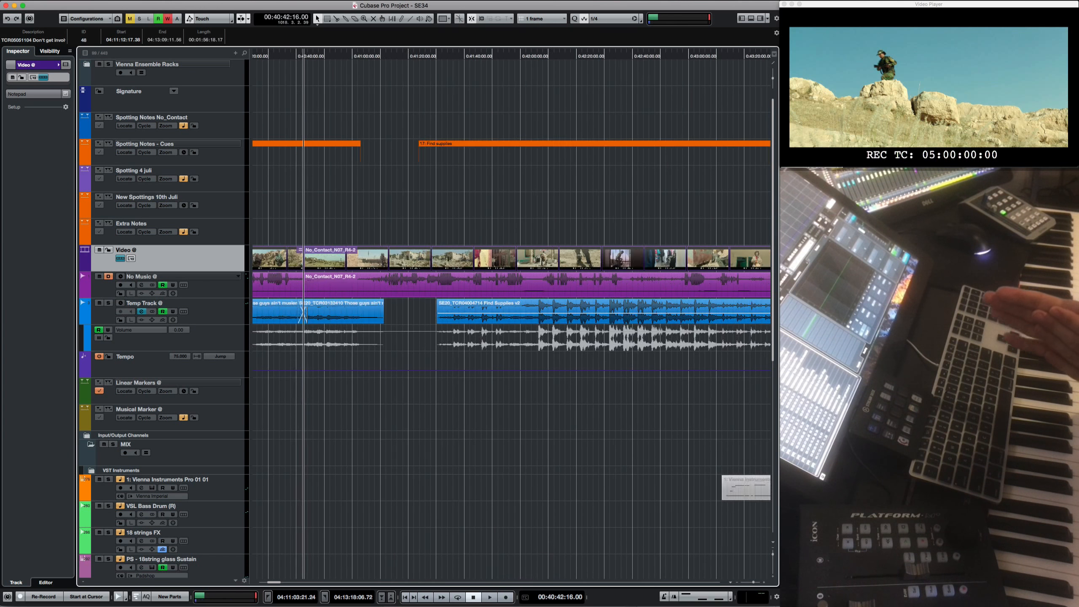
key(Return)
key(shift+super+v)
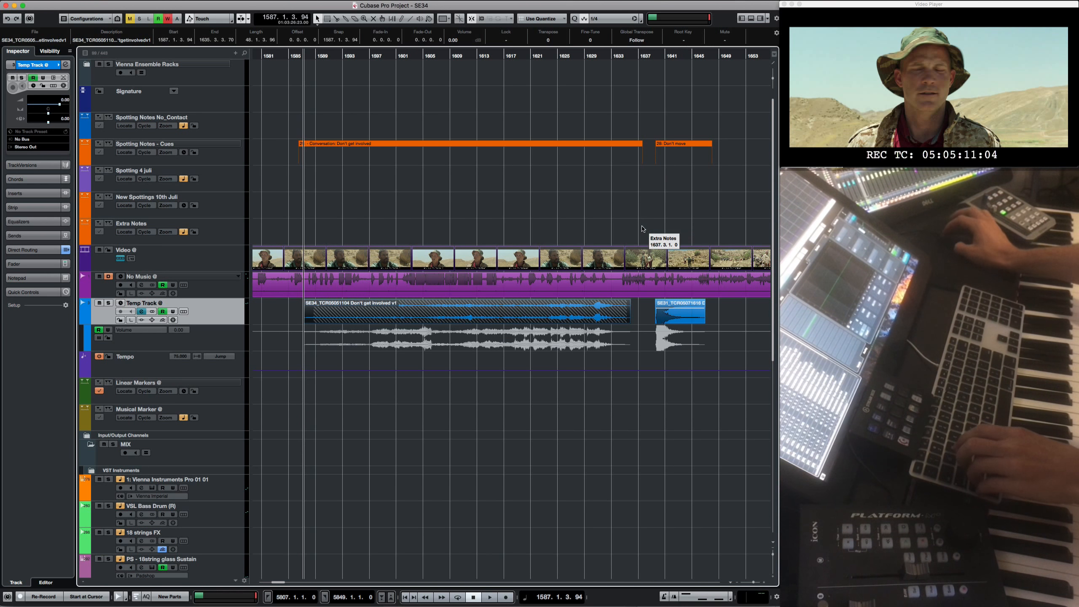
- Delete the old "Those guys ain't muslem" temp clips lying beneath the new "Don't get involved v1" clip, and select the new clip
drag(644, 313, 284, 319)
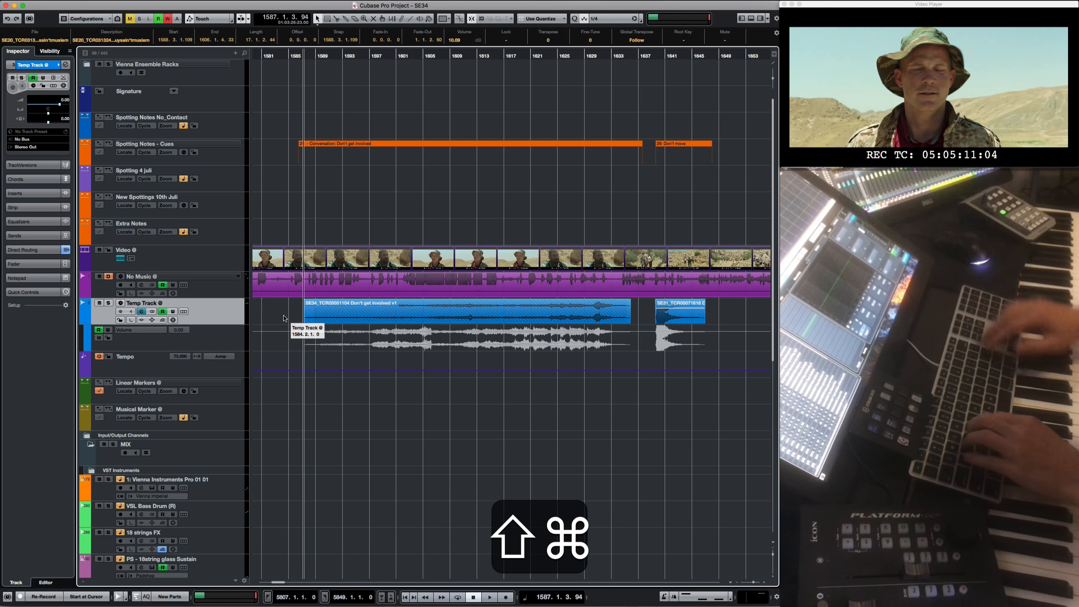
key(shift+super+BackSpace)
key(BackSpace)
click(386, 310)
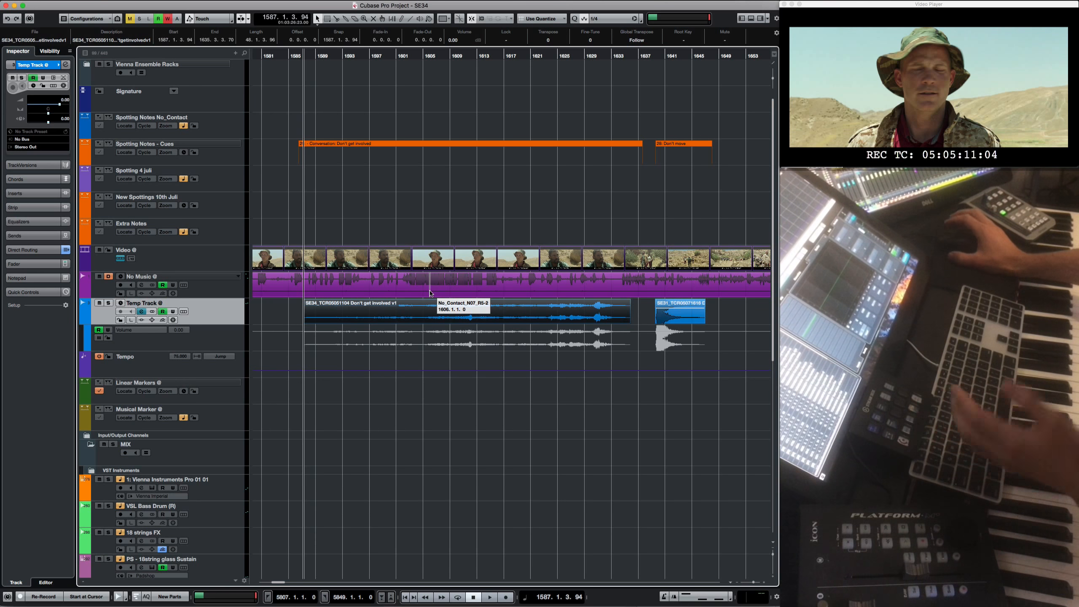
- Look across the whole project timeline and return to the "Don't get involved" working copy at its end, framing its video clip
key(r)
key(r)
key(r)
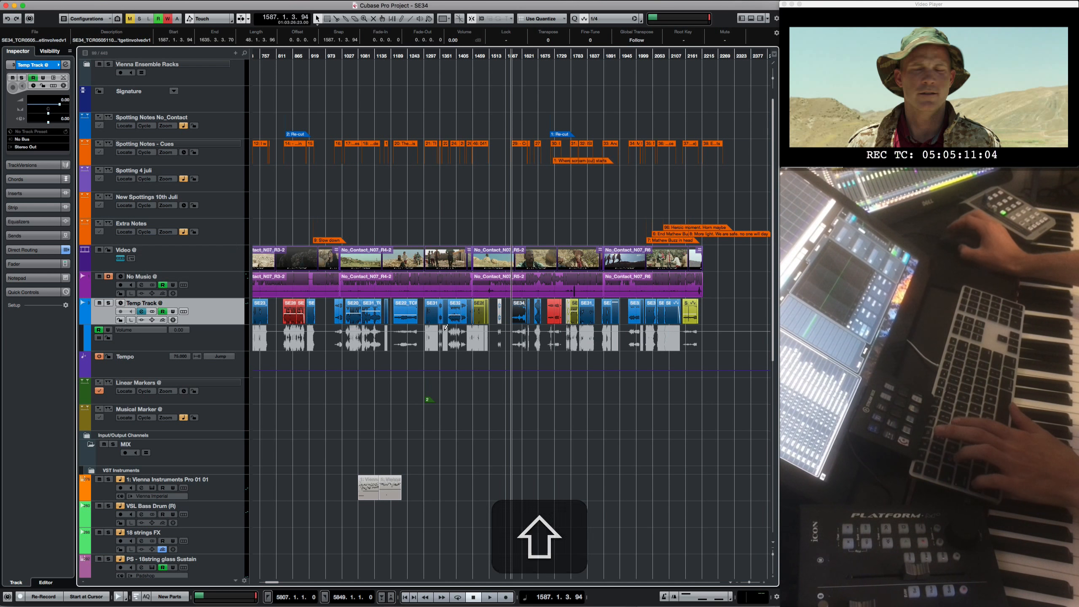
scroll(445, 327, right, 15)
key(r)
key(r)
key(r)
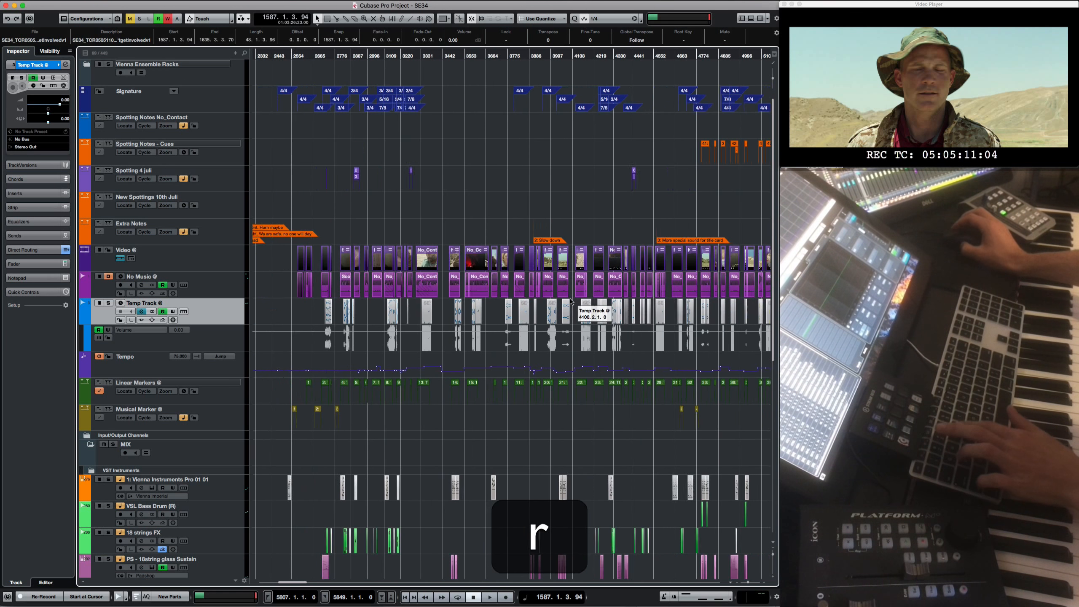
key(r)
key(shift+r)
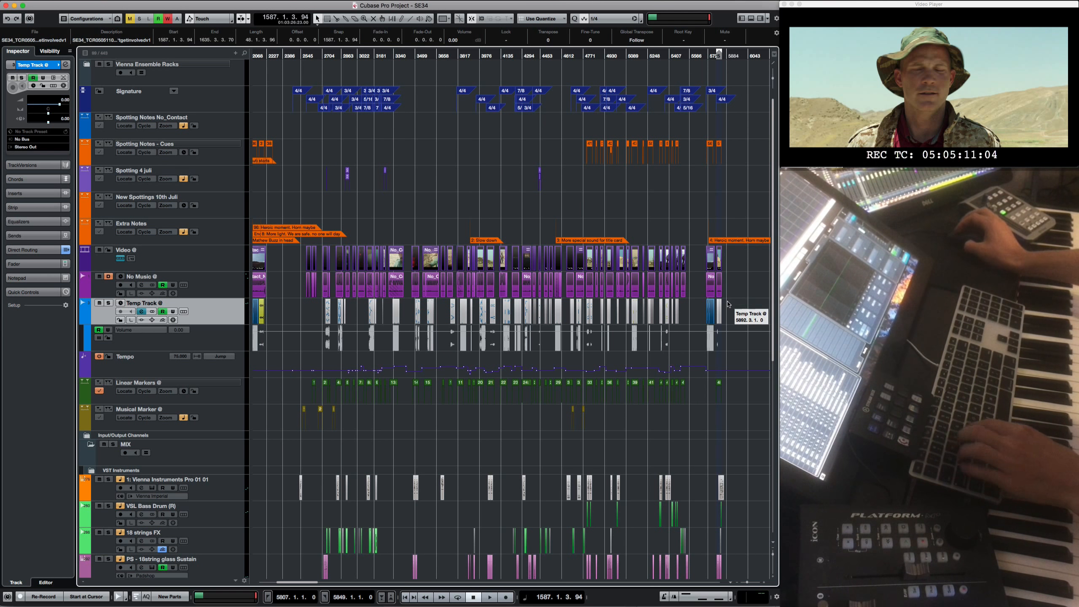
click(719, 257)
key(super+r)
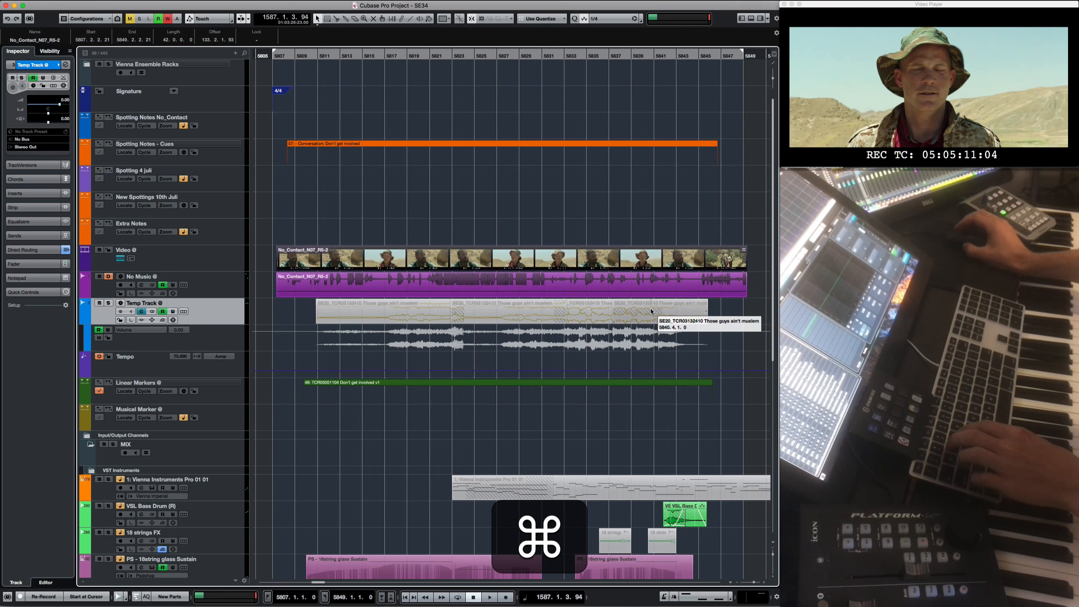
- Select the "Don't get involved v1" cycle marker and place the cursor at the end of the locator range, bar 5849
scroll(637, 325, down, 1)
click(592, 372)
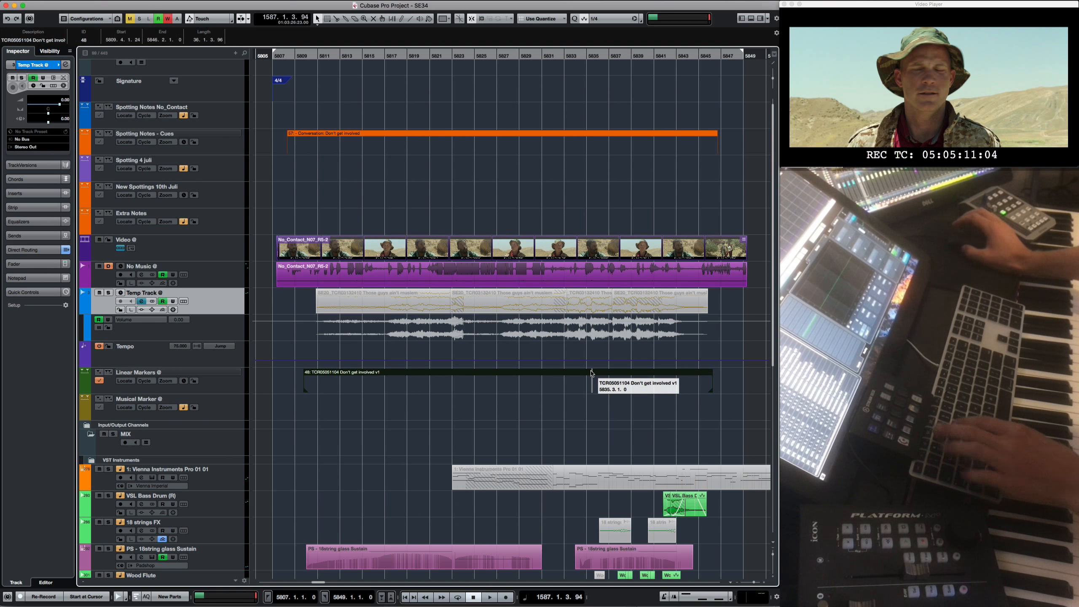
key(KP_1)
key(KP_2)
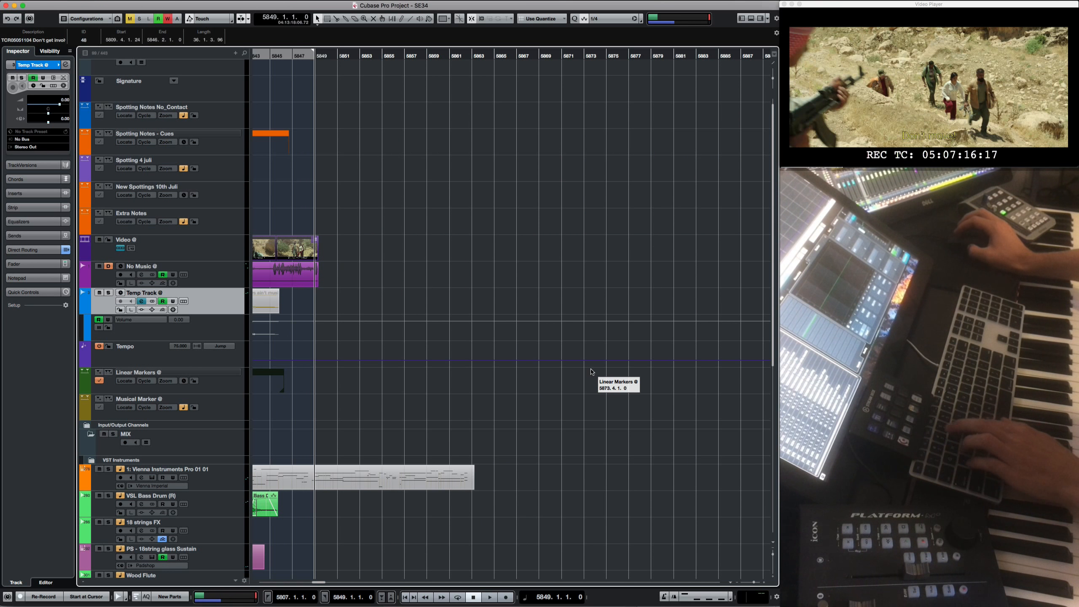
- Examine how the separate cue copies are laid out from the earlier scenes to the "Don't get involved" scene at the project's end
key(r)
key(r)
key(r)
key(r)
key(r)
key(r)
key(r)
key(r)
key(r)
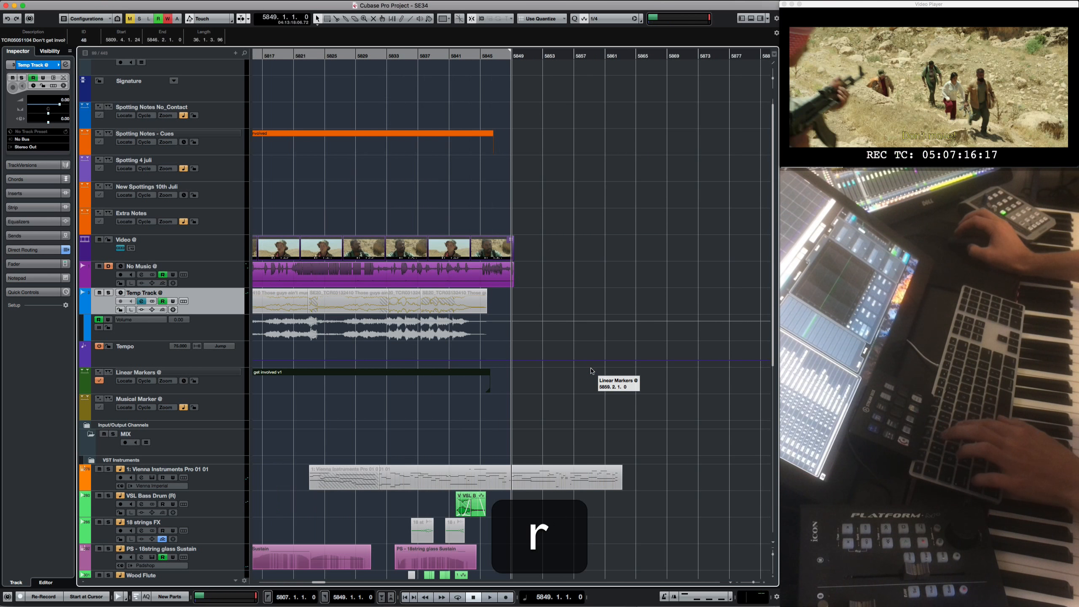
key(r)
key(r)
key(r)
key(r)
key(r)
key(r)
key(r)
key(r)
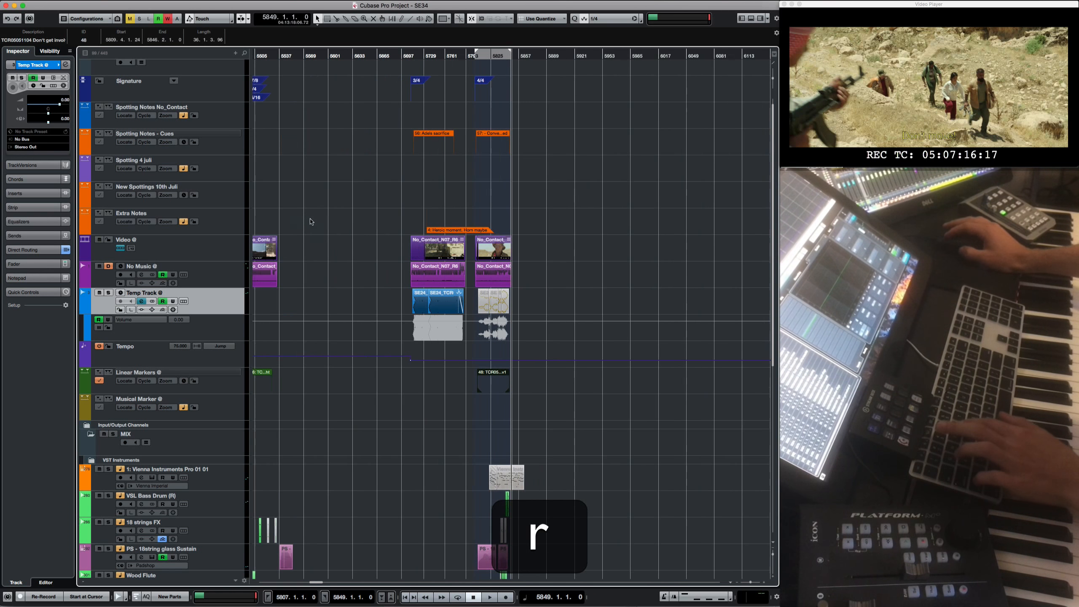
key(r)
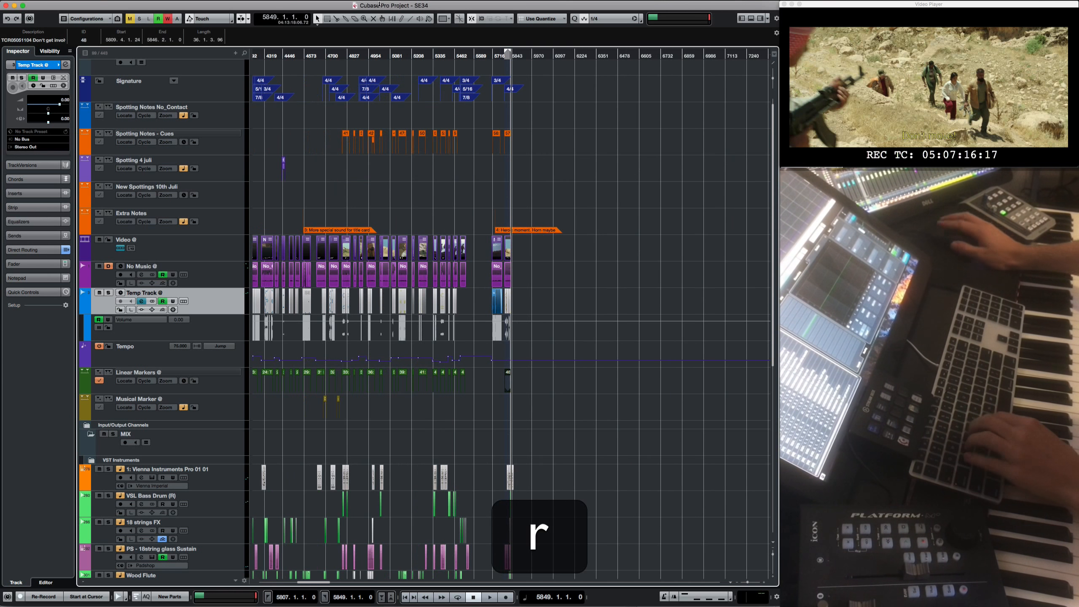
scroll(433, 239, left, 3)
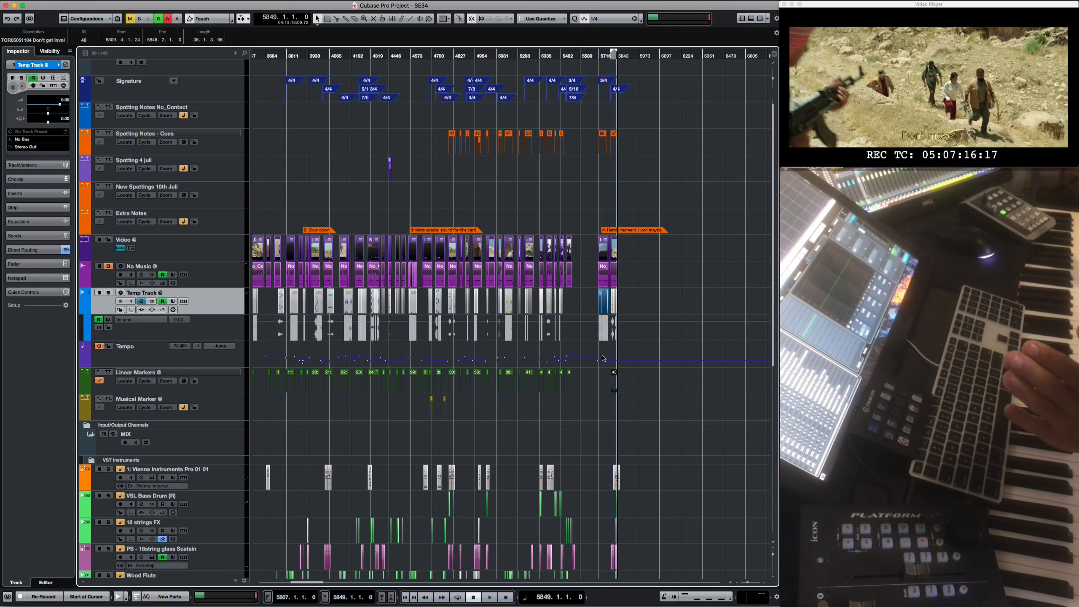
key(t)
key(t)
key(t)
key(t)
key(t)
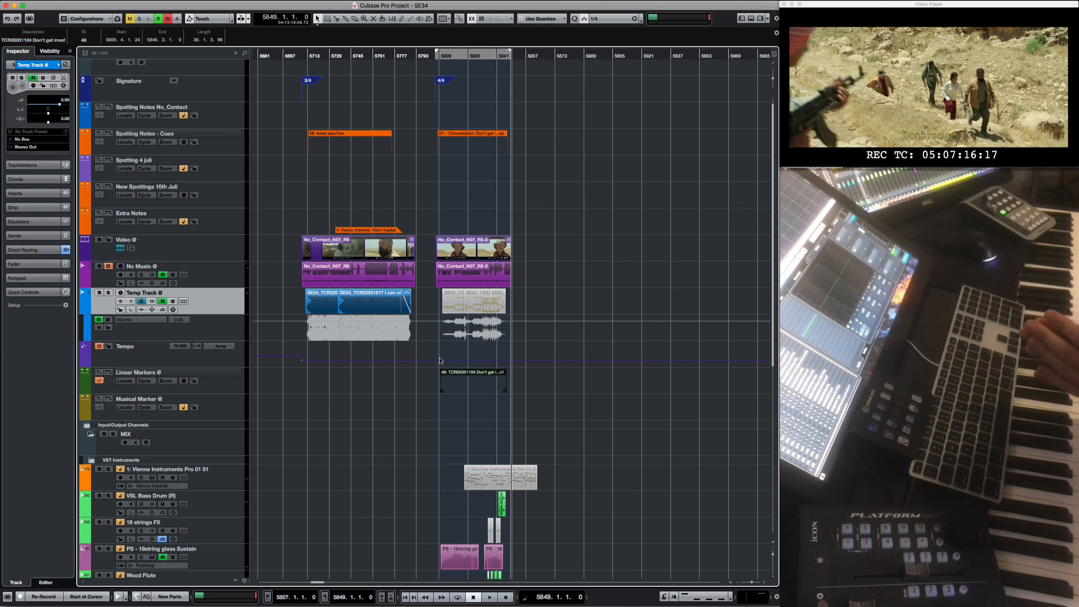
- Examine the "This is a Yazidi village" cue copy and its tracks, then view the whole project layout again
key(r)
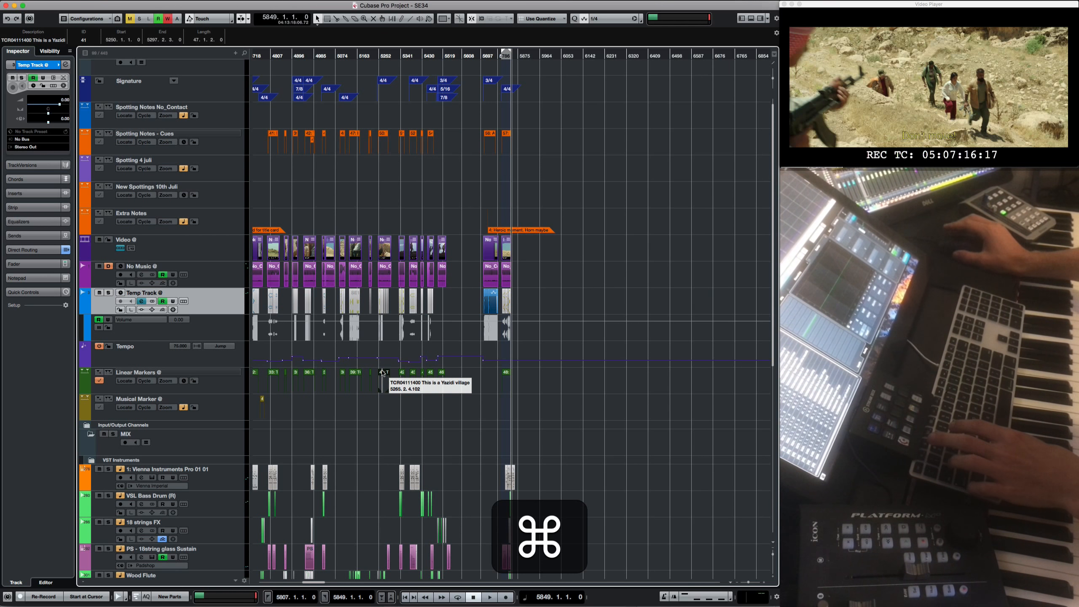
double_click(381, 373)
scroll(501, 397, down, 5)
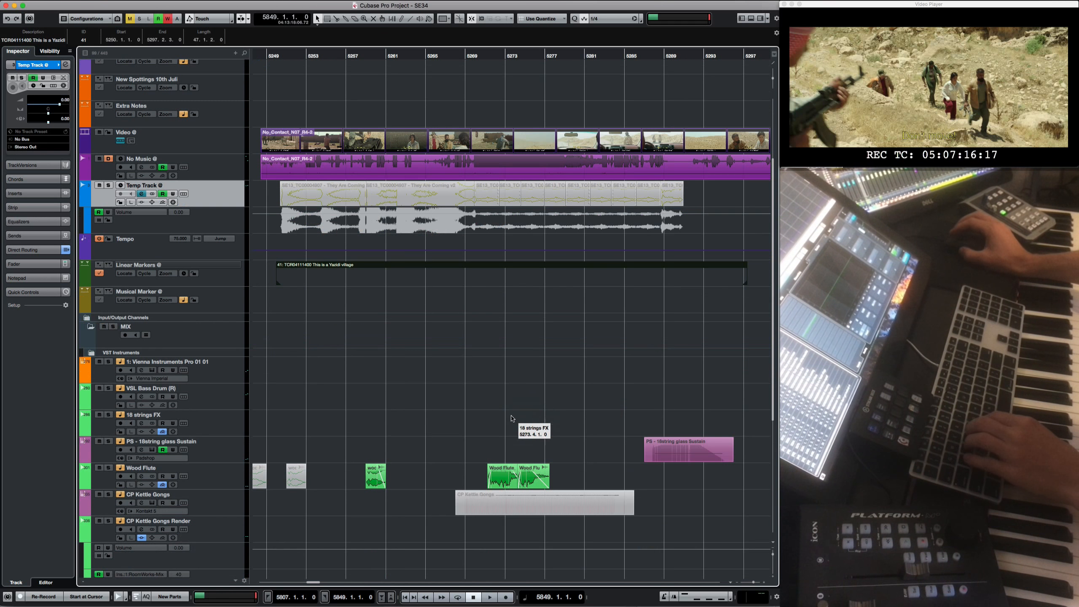
key(r)
key(alt+Escape)
key(alt+shift+Escape)
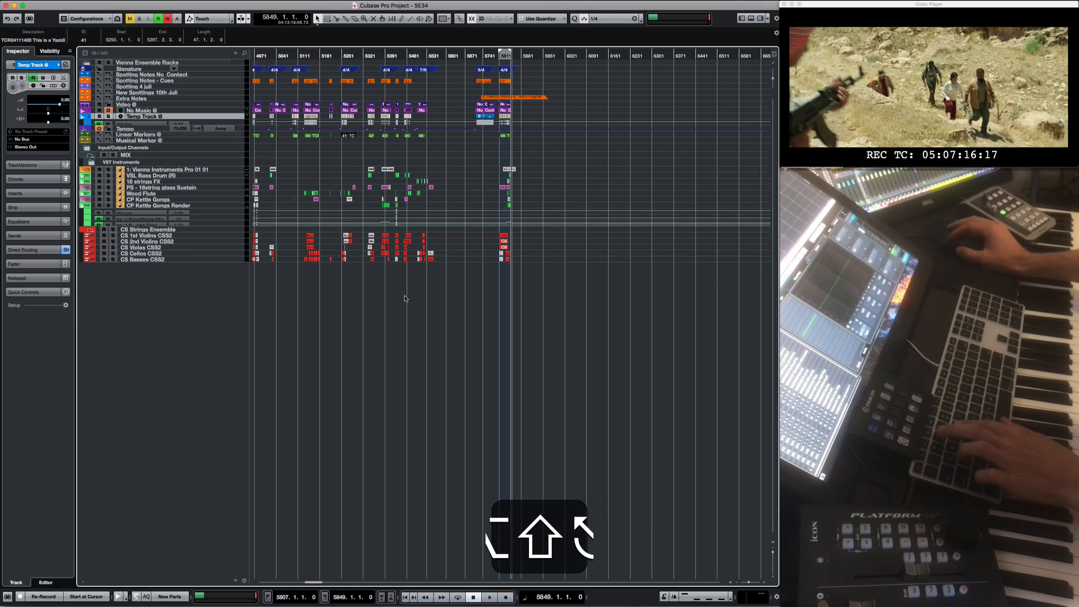
- Select the "Don't get involved v1" clip in the film timeline, zoom in on it and play from its start, bar 1587
scroll(406, 299, left, 10)
scroll(406, 299, left, 15)
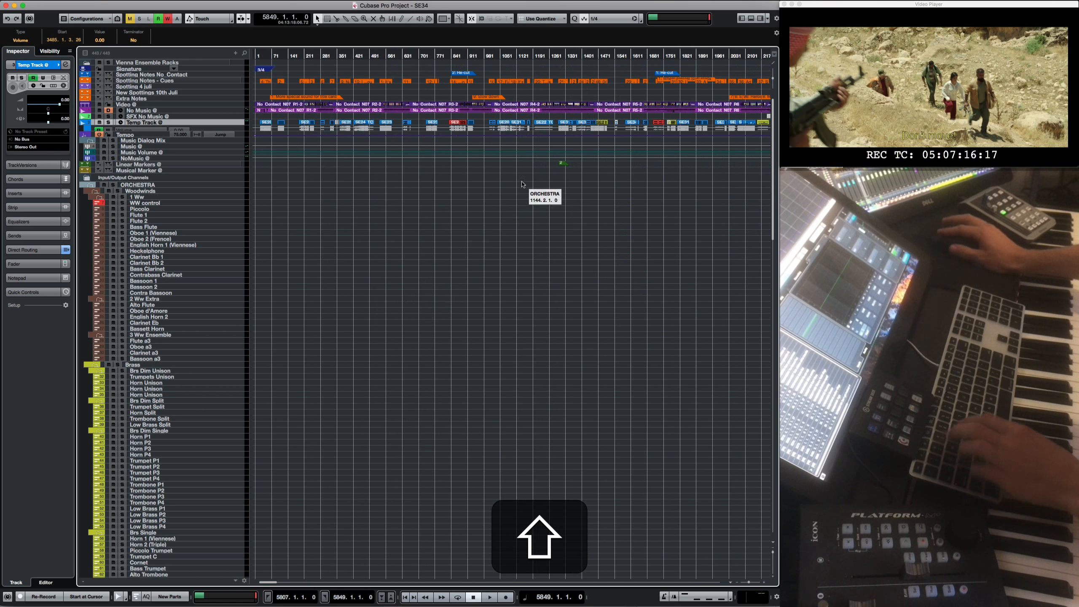
click(629, 122)
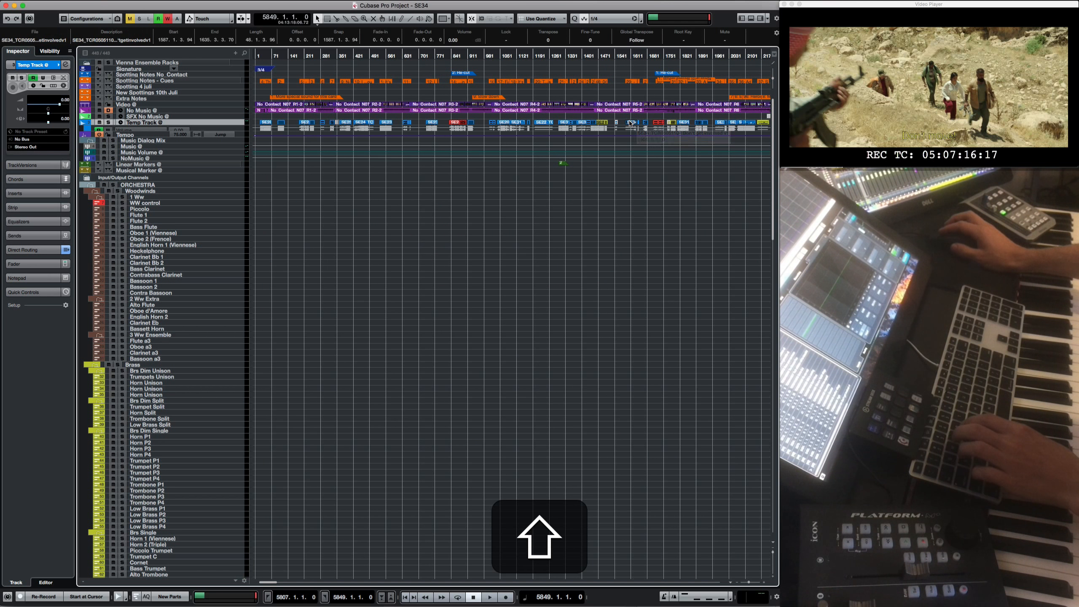
key(ctrl+alt+s)
click(270, 56)
key(space)
scroll(494, 265, up, 3)
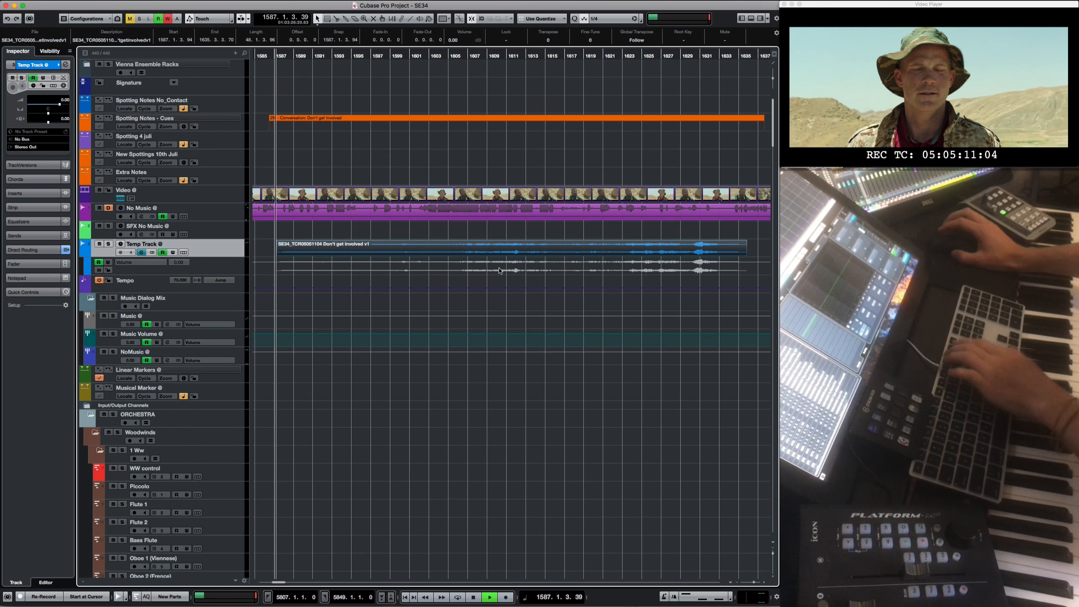
- Lower the computer's output volume during playback
key(XF86AudioLowerVolume)
key(XF86AudioLowerVolume)
key(XF86AudioLowerVolume)
key(XF86AudioLowerVolume)
key(XF86AudioLowerVolume)
key(XF86AudioLowerVolume)
key(XF86AudioLowerVolume)
key(XF86AudioLowerVolume)
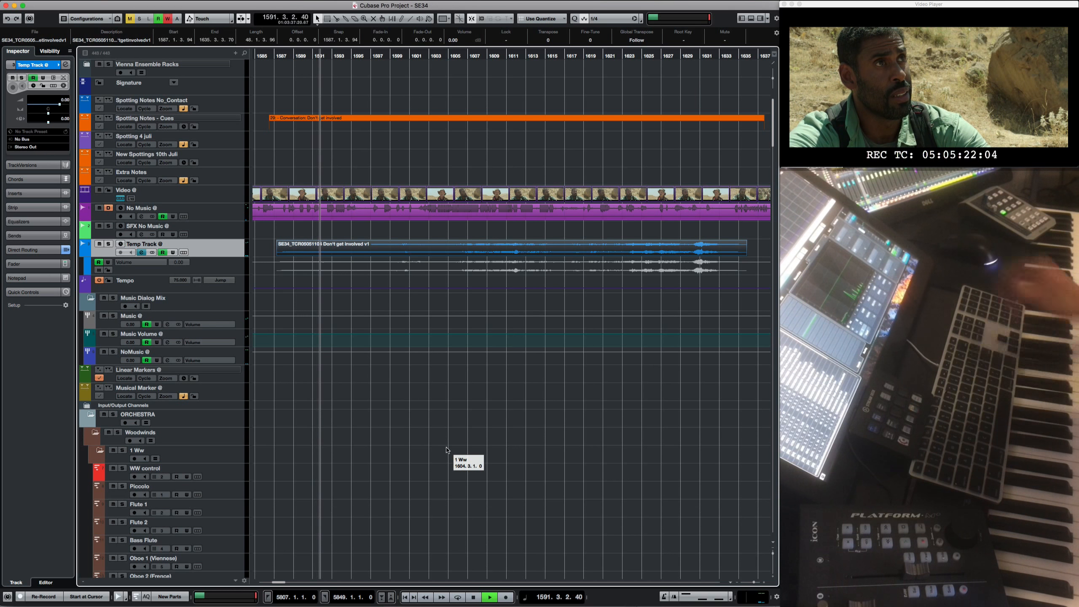
- Raise the volume of the "Don't get involved v1" clip on the Temp Track to 6.00
key(alt+shift+Up)
key(alt+shift+Up)
key(alt+shift+Up)
key(alt+shift+Up)
key(alt+shift+Up)
key(alt+shift+Up)
key(alt+shift+Up)
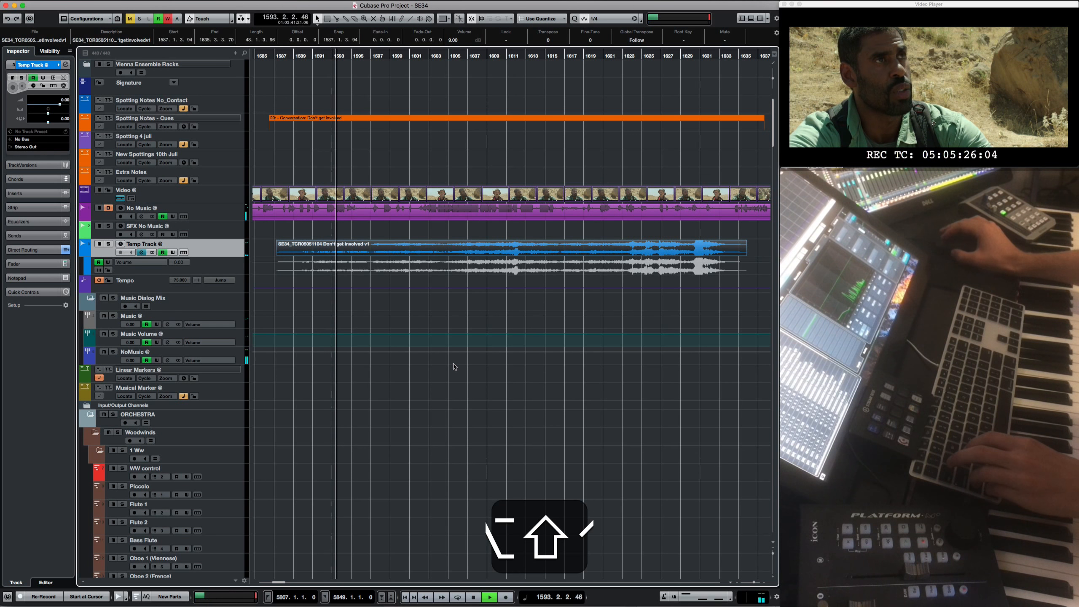
key(alt+shift+Down)
key(alt+shift+Down)
key(alt+shift+Down)
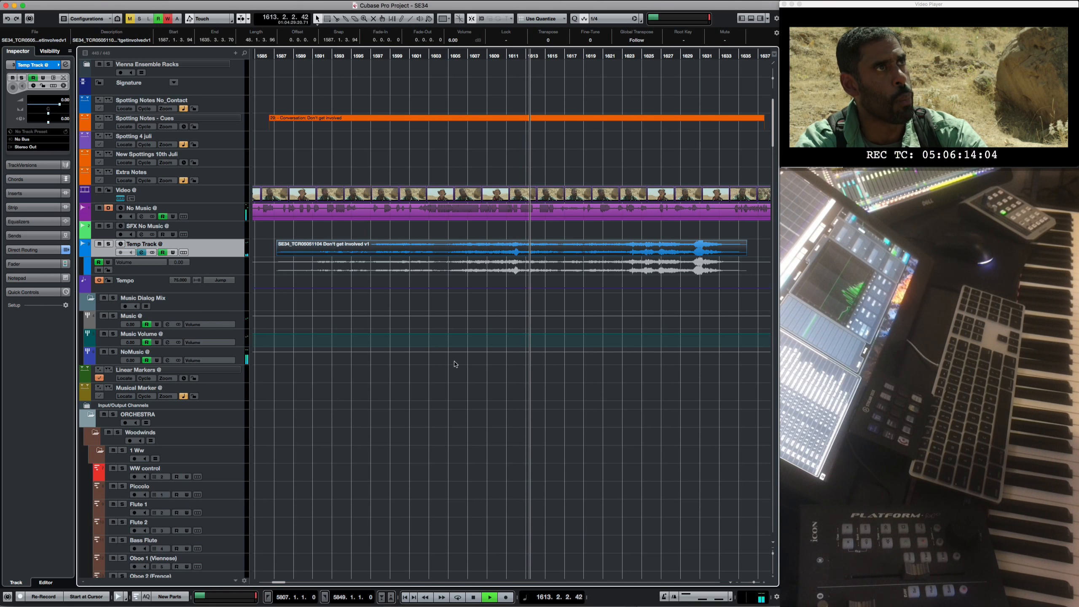
- Draw a short dip in the "Don't get involved v1" clip's volume curve around bar 1611
key(t)
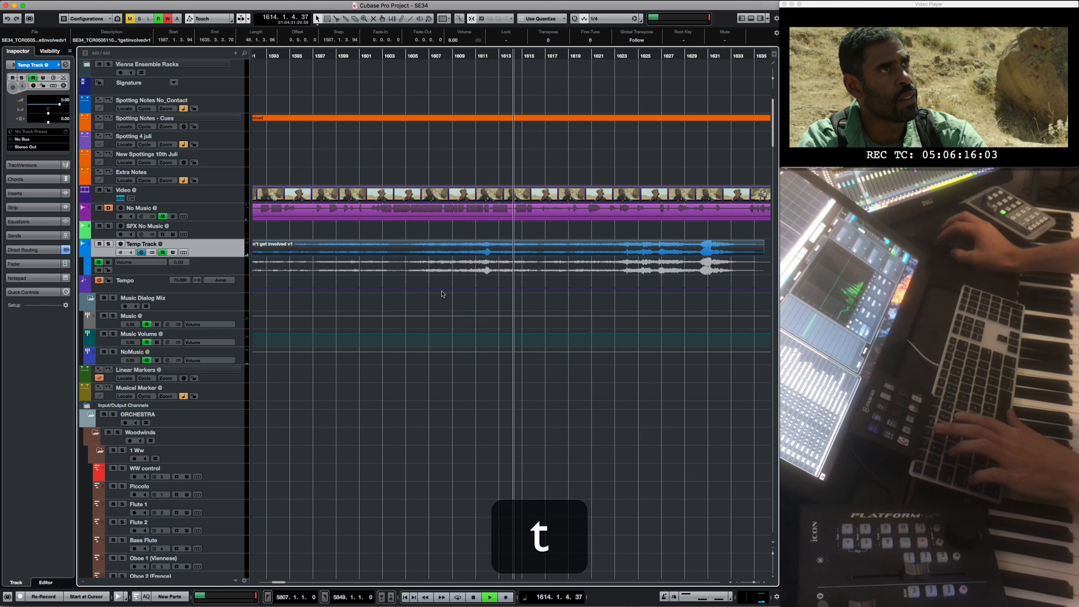
key(2)
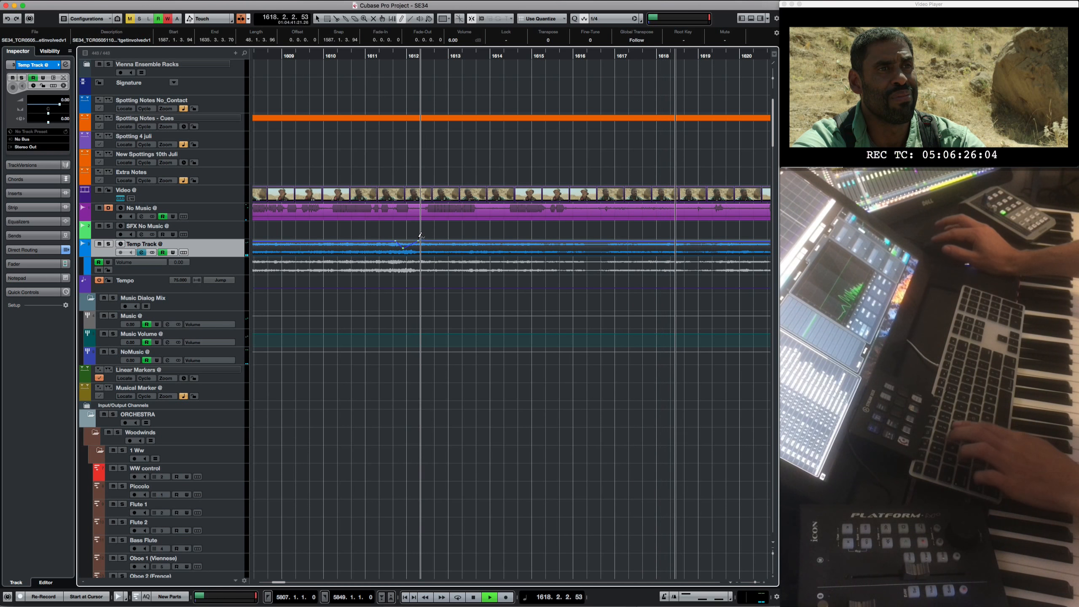
key(r)
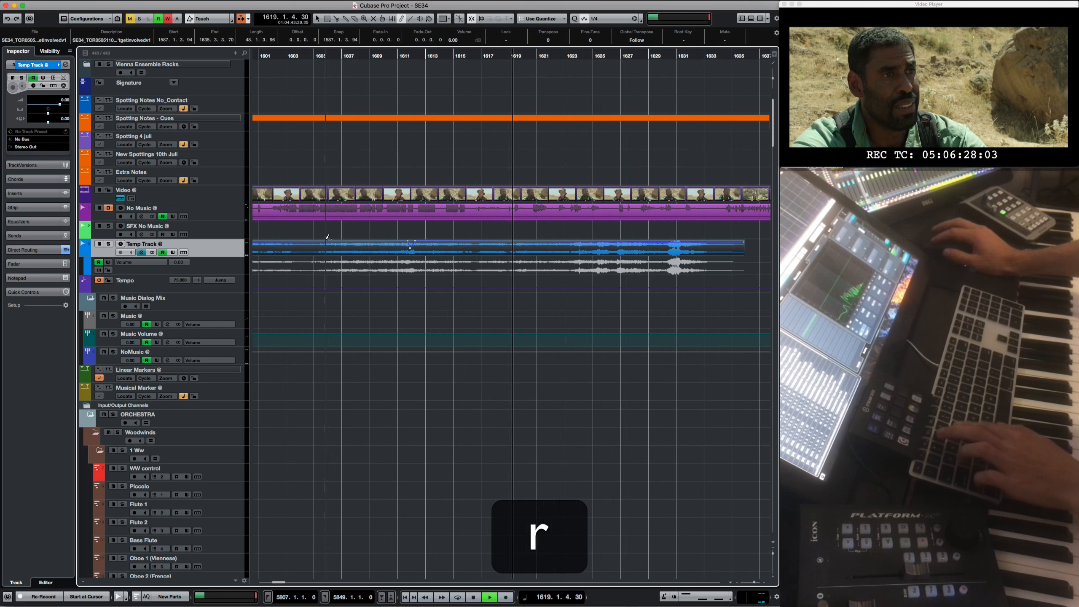
key(r)
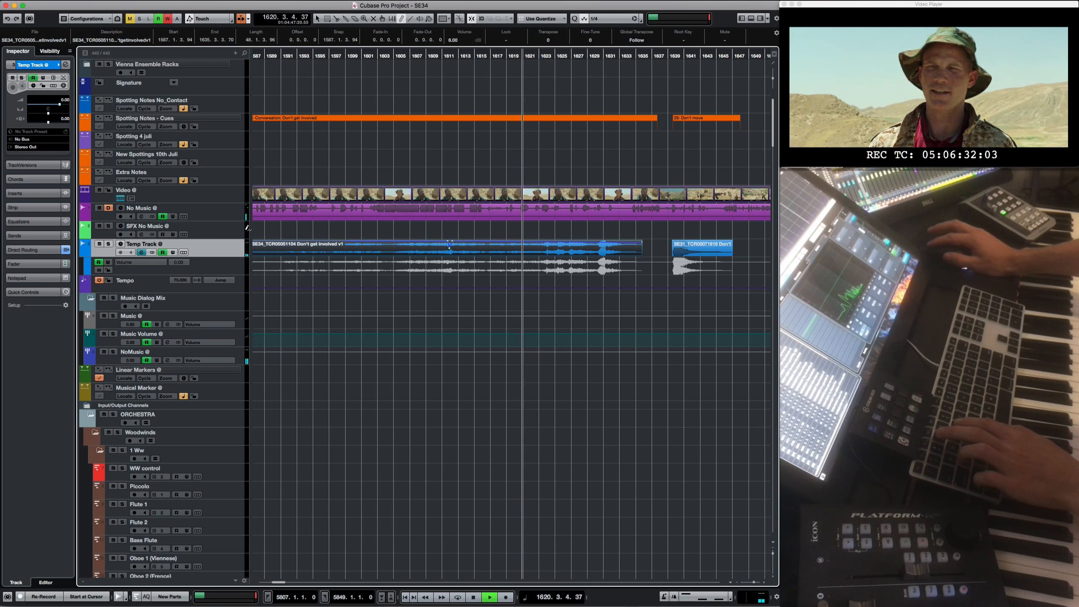
- Play the rest of the "Don't get involved v1" clip against the picture and inspect its end before the "Don't Move" cue
scroll(686, 284, left, 3)
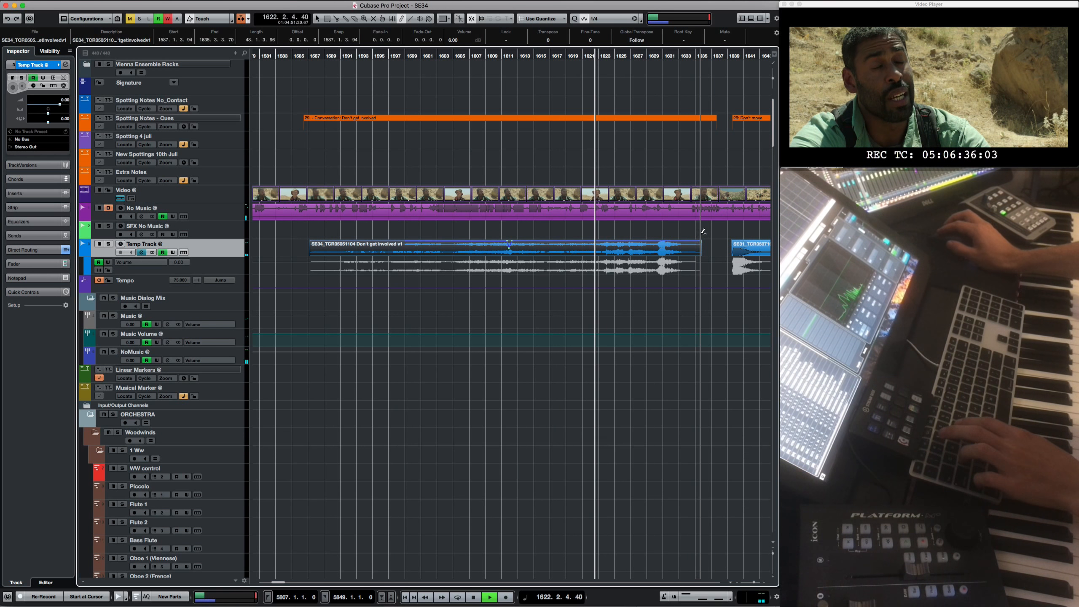
key(t)
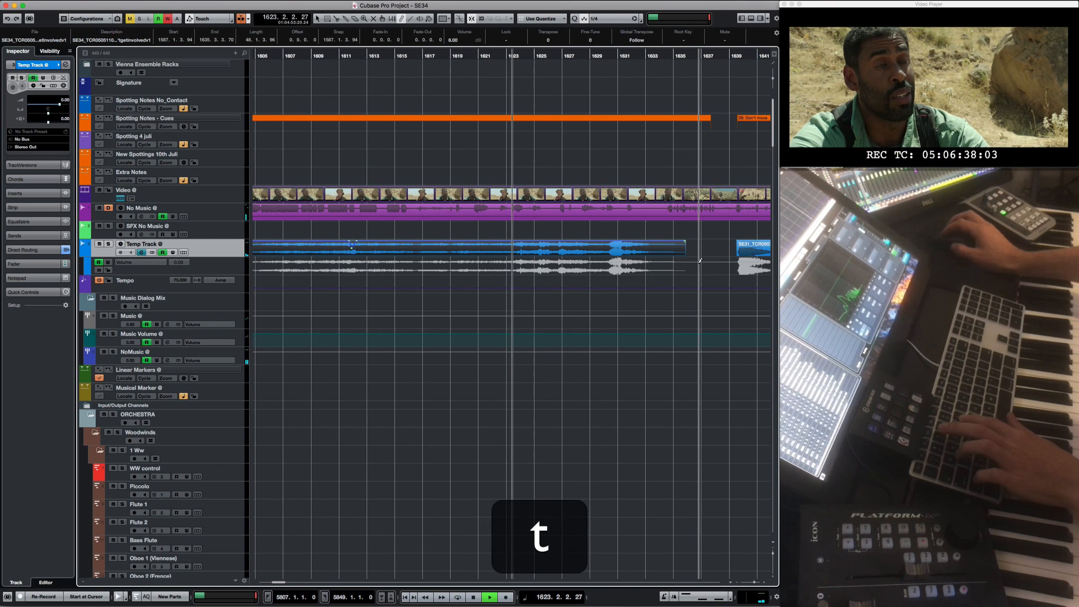
key(t)
key(t)
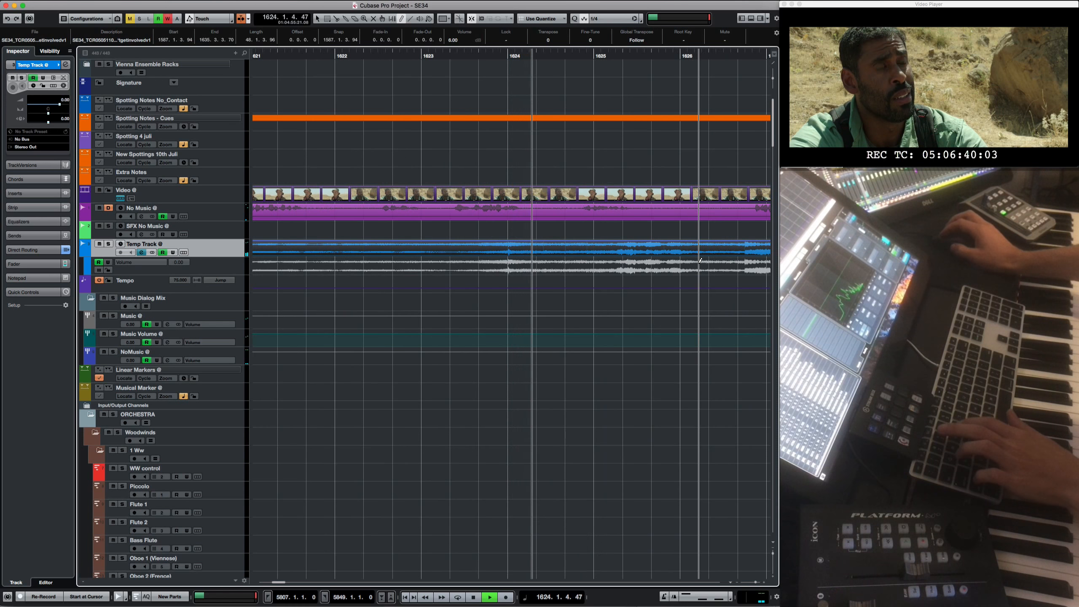
key(r)
key(r)
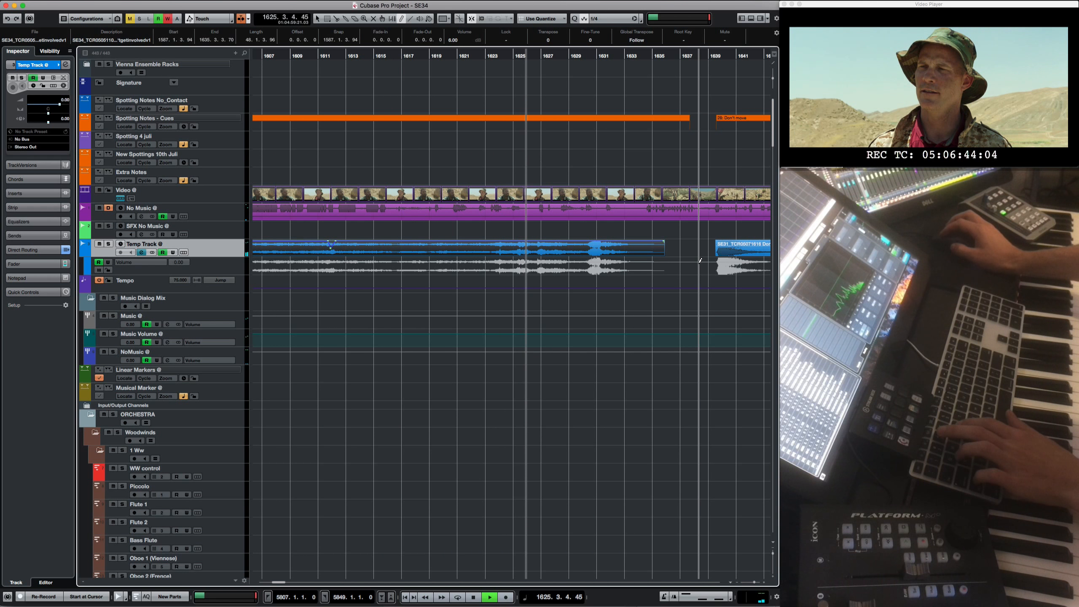
key(r)
key(shift+r)
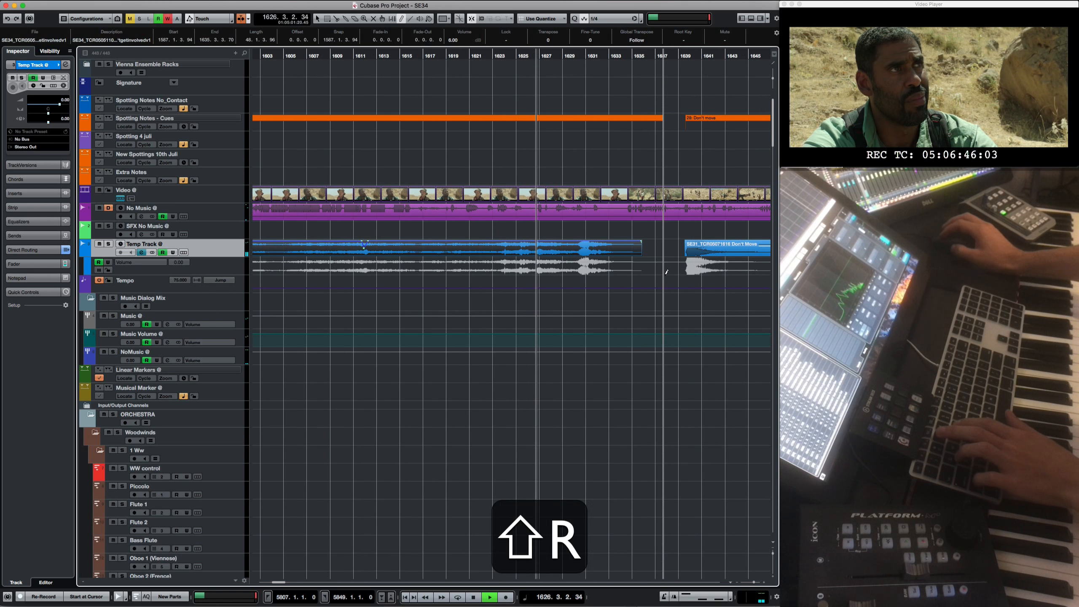
key(shift+i)
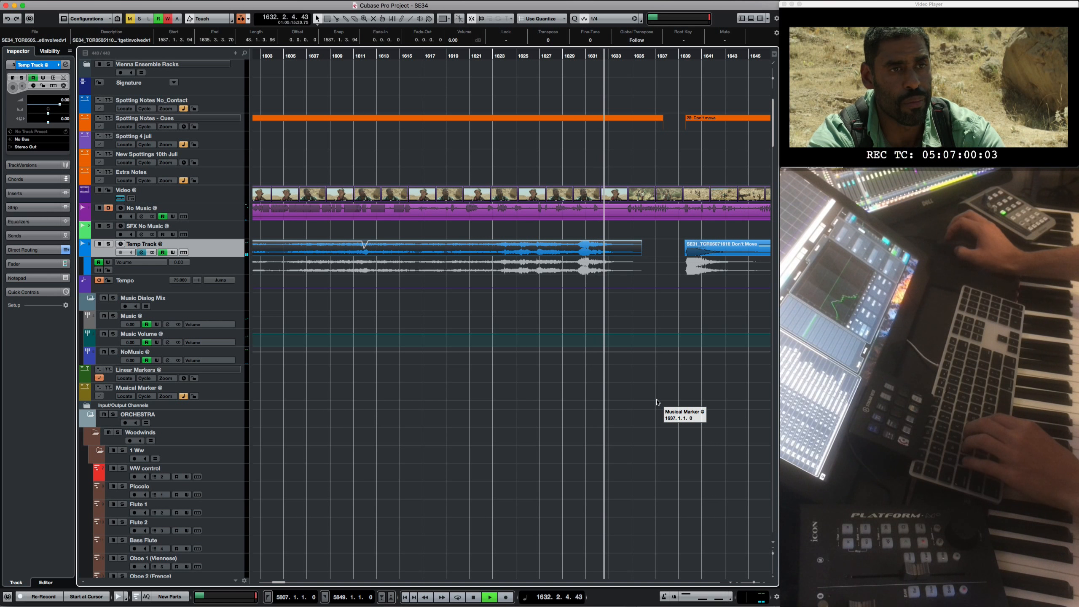
scroll(656, 402, left, 2)
scroll(656, 402, left, 1)
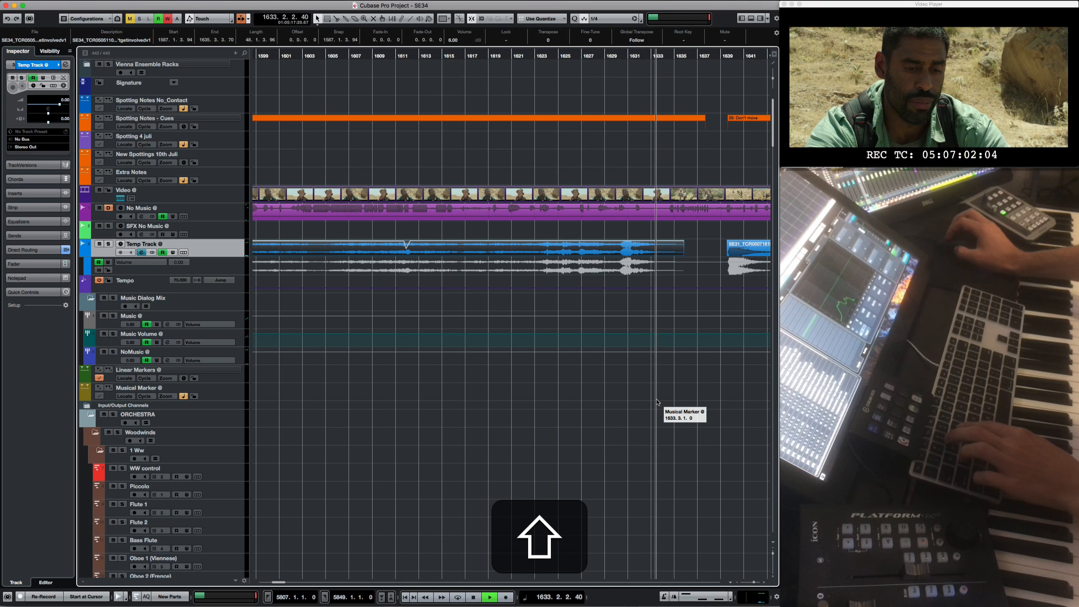
key(r)
key(r)
key(r)
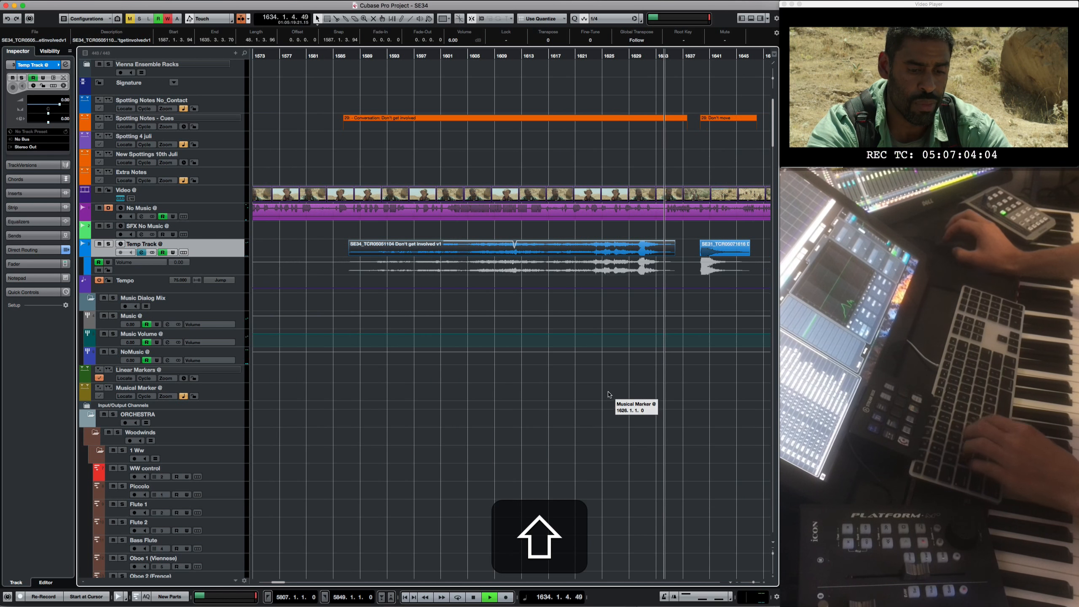